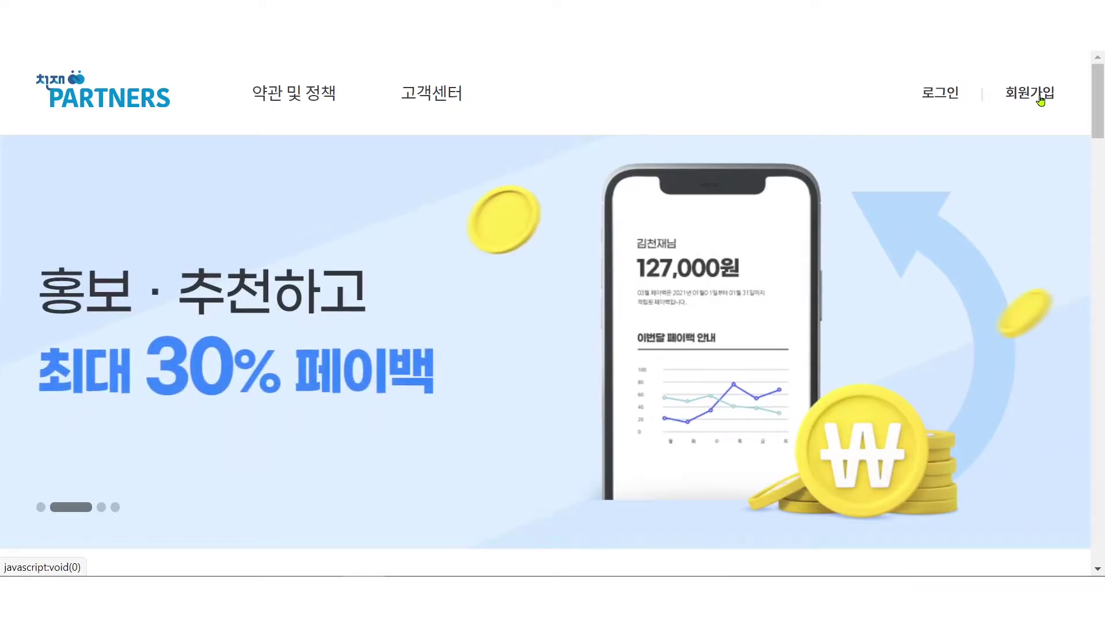
- Go from the Partners join notice through the Chunjae Education login page to its 회원가입 page
click(1041, 100)
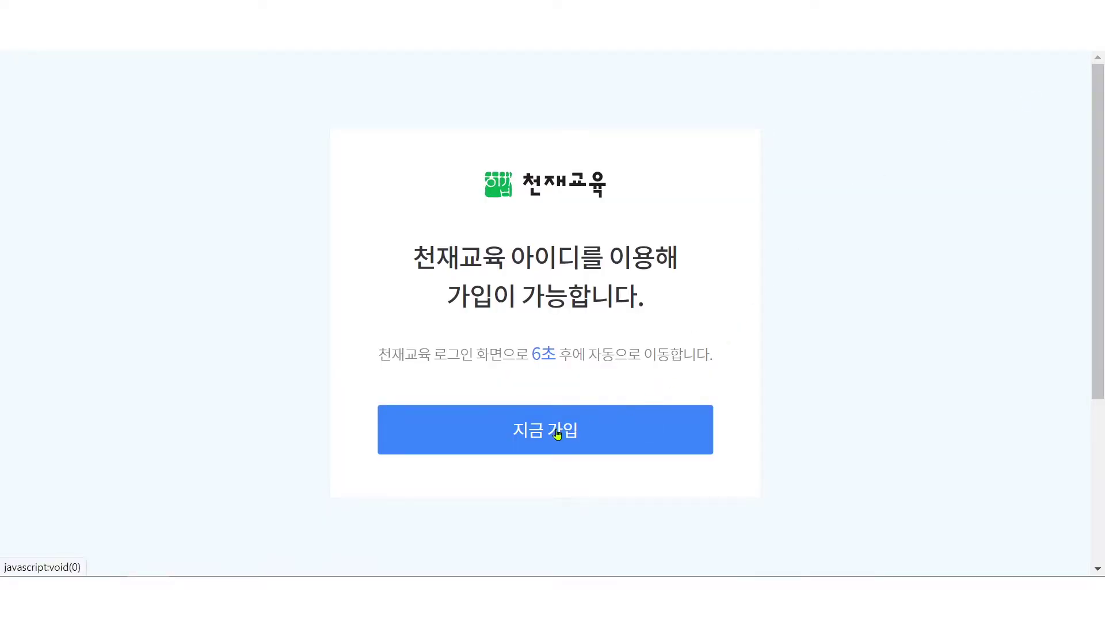
click(534, 433)
click(534, 433)
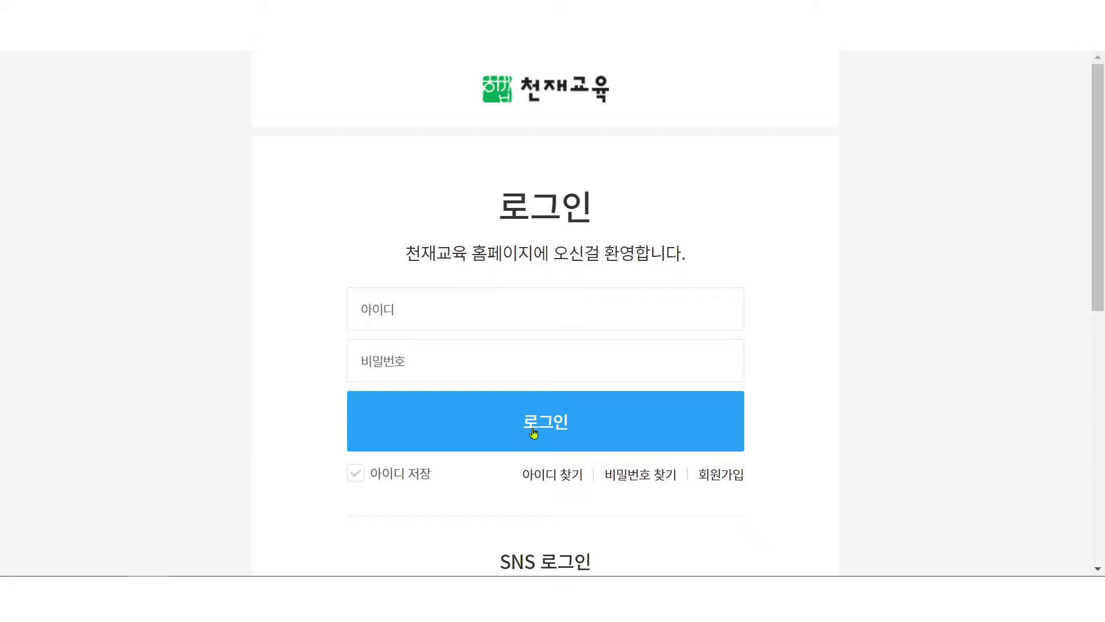
scroll(532, 432, down, 3)
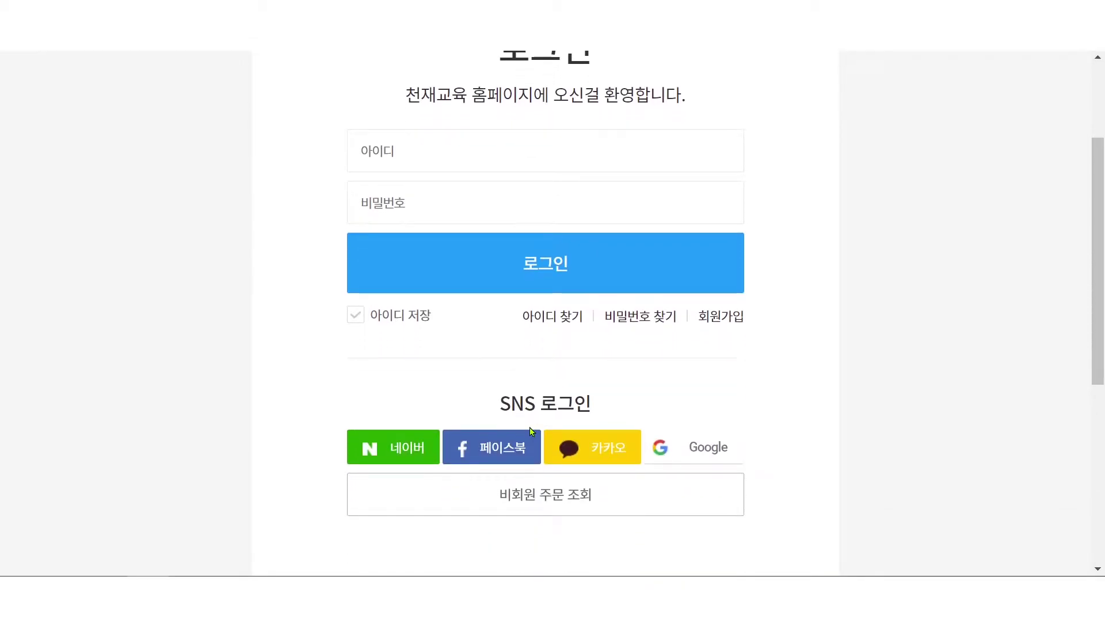
click(545, 403)
click(727, 316)
click(728, 317)
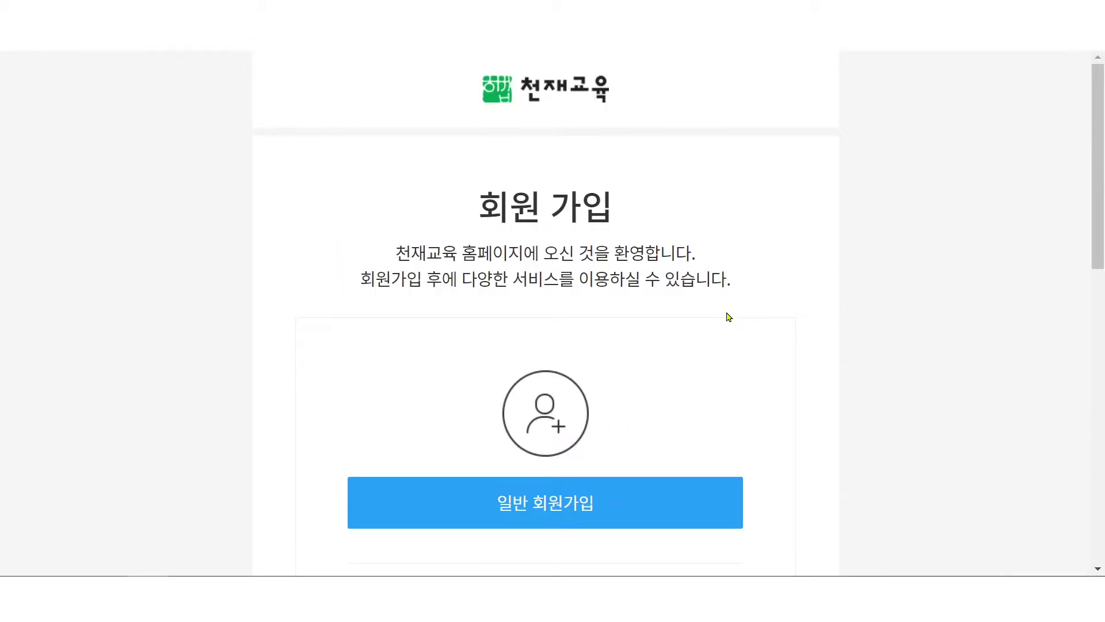
- Start the 일반 회원가입 and enter the member's name
click(593, 510)
scroll(594, 511, down, 3)
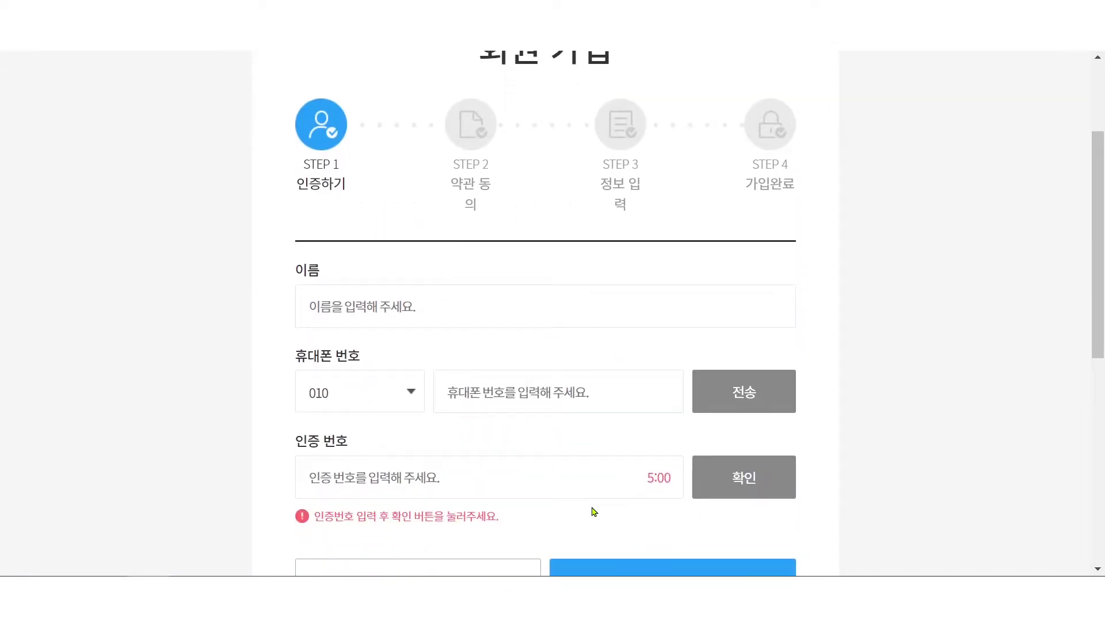
click(473, 318)
scroll(544, 388, up, 1)
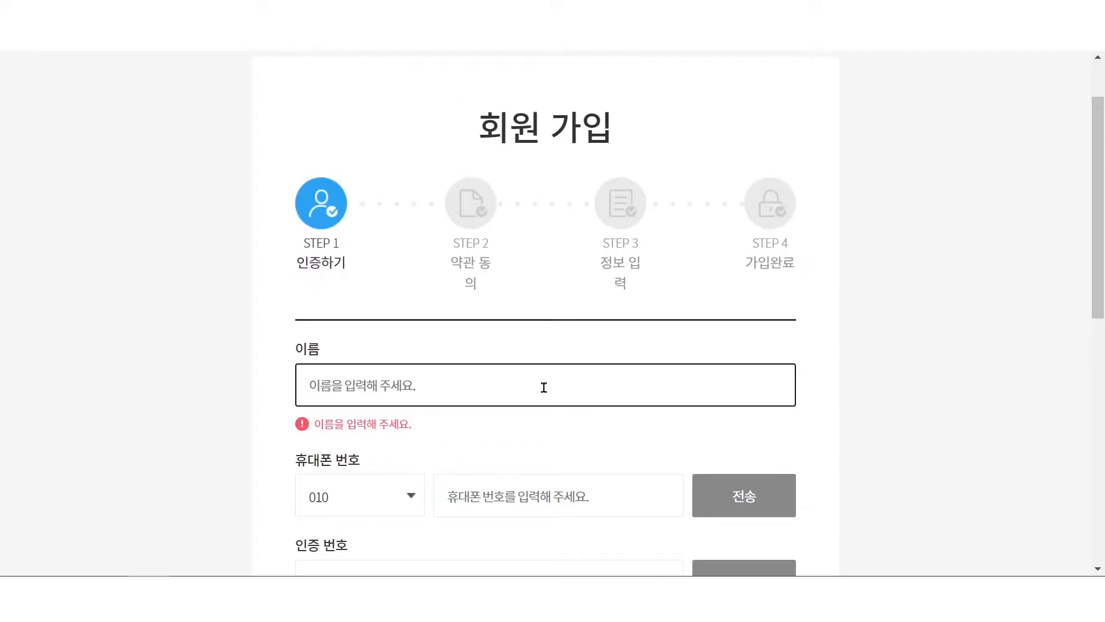
text(ㄱ)
text(천재)
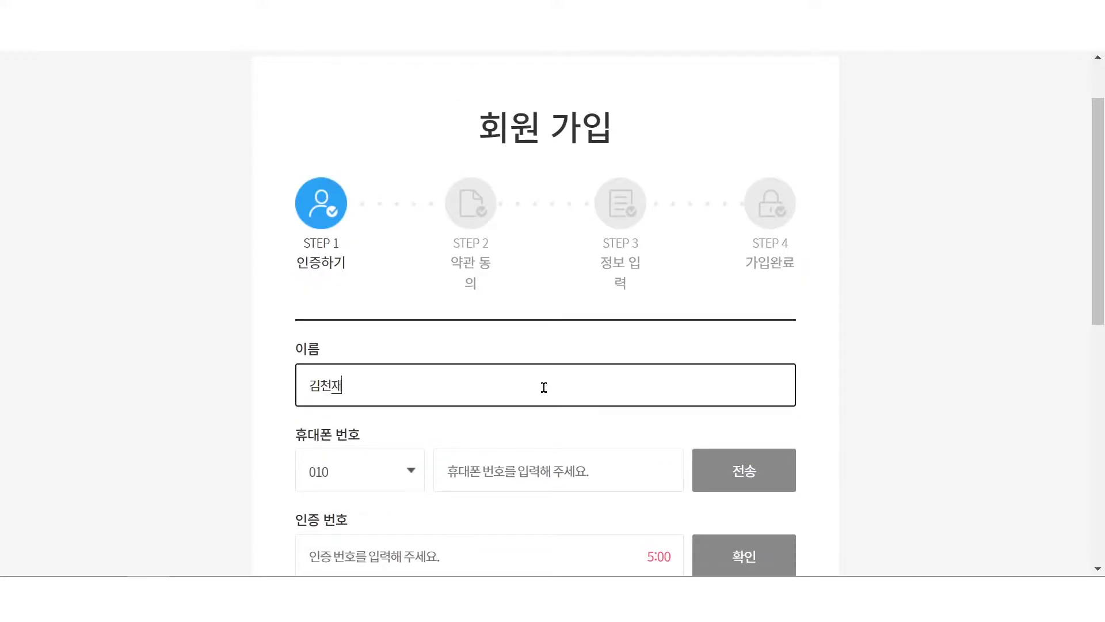
- Enter the mobile number, send and enter the verification code, then continue to the next step
scroll(544, 387, down, 1)
click(543, 388)
text(1)
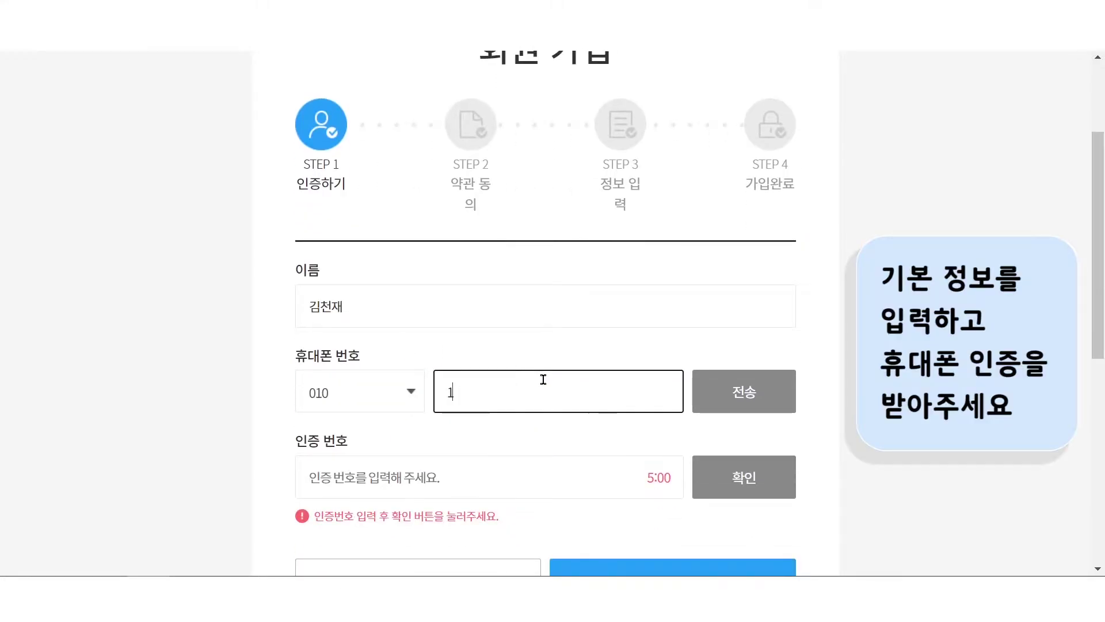
text(2345678)
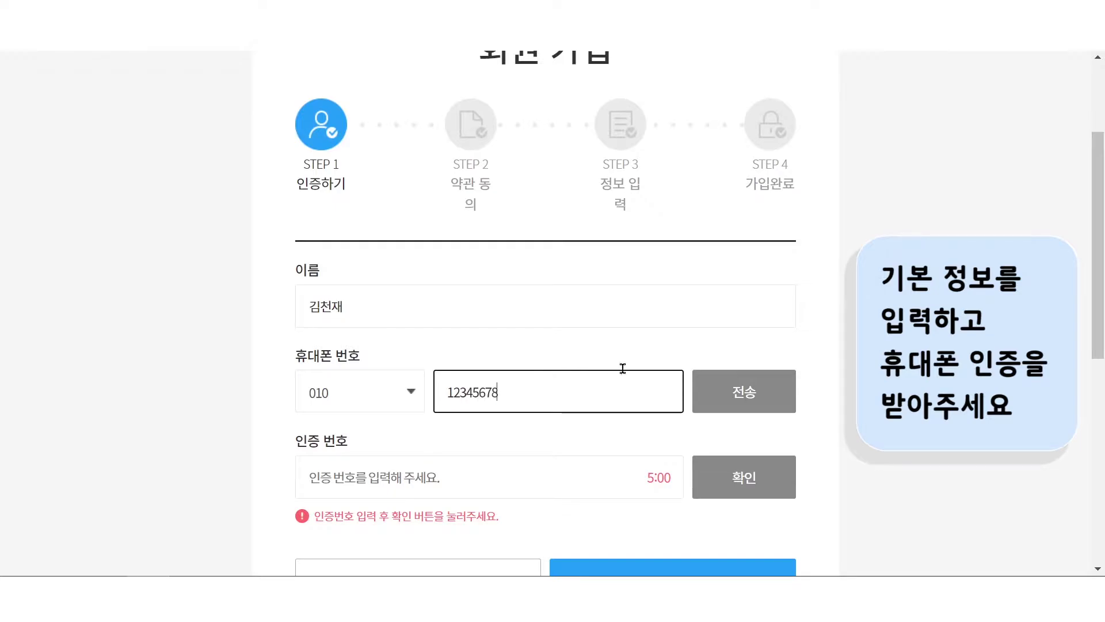
click(731, 392)
click(378, 492)
text(13579)
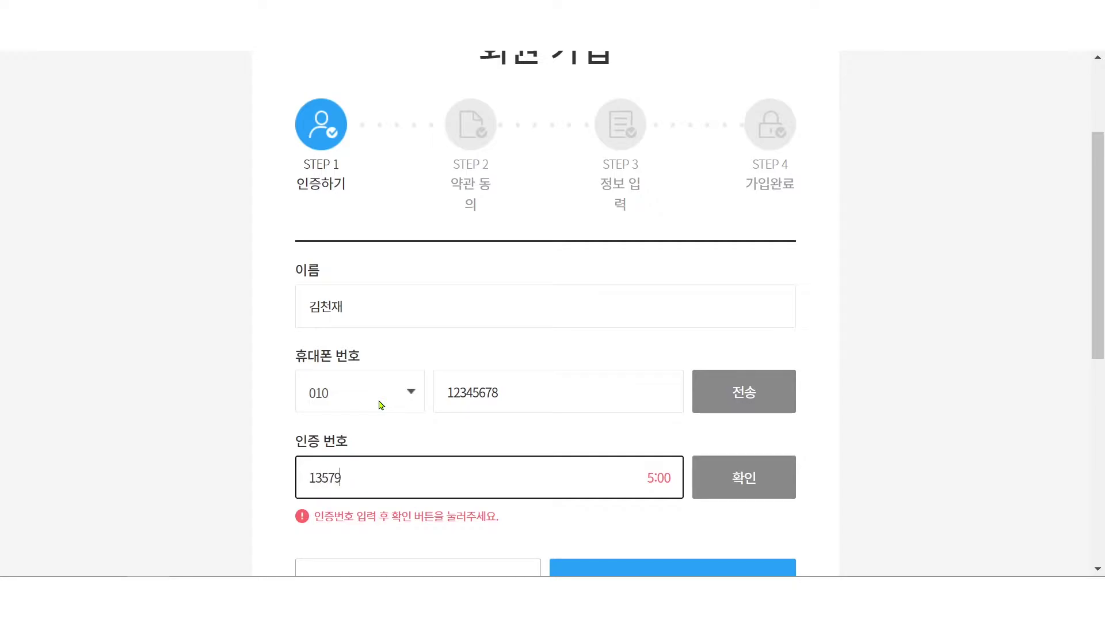
scroll(784, 384, down, 3)
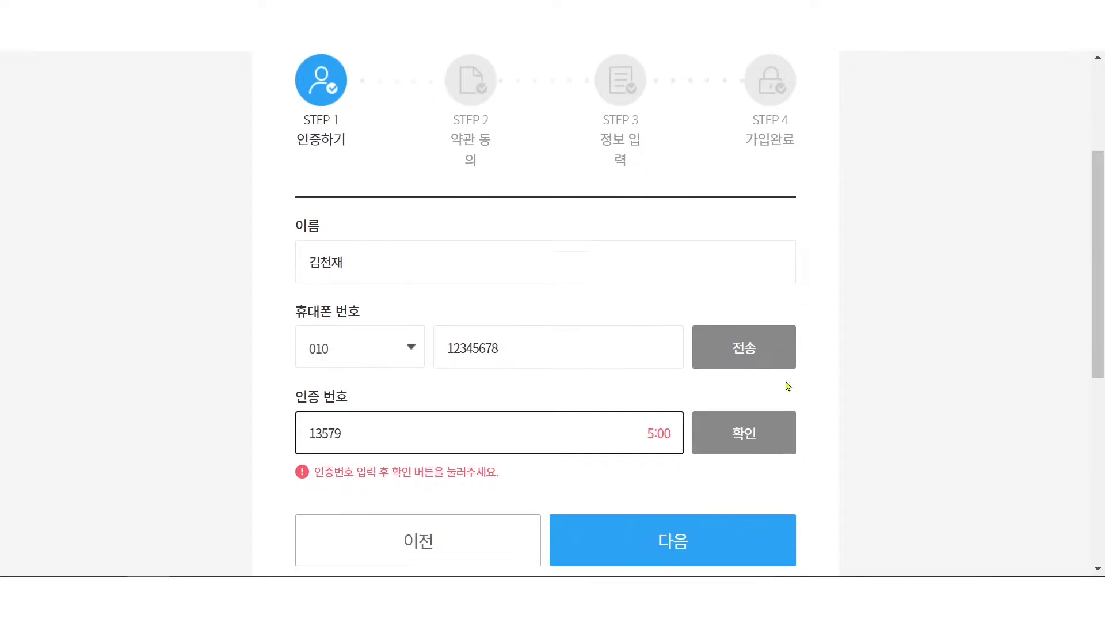
click(677, 426)
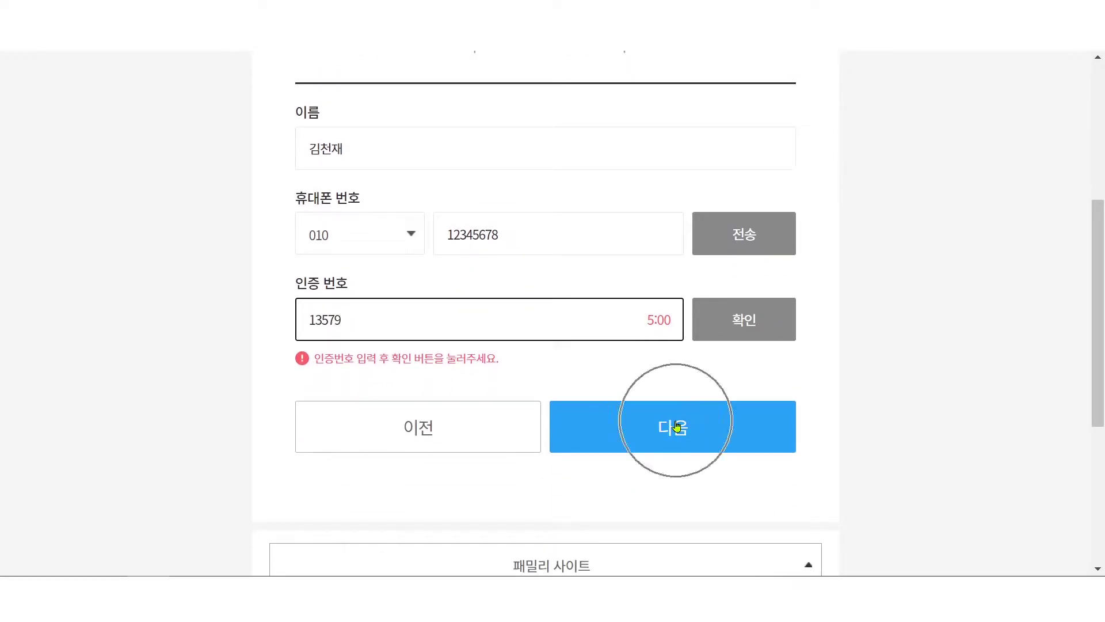
- Tick 모두 동의 so all Step 2 terms are agreed, re-ticking it after clearing it once
click(676, 426)
scroll(906, 412, down, 5)
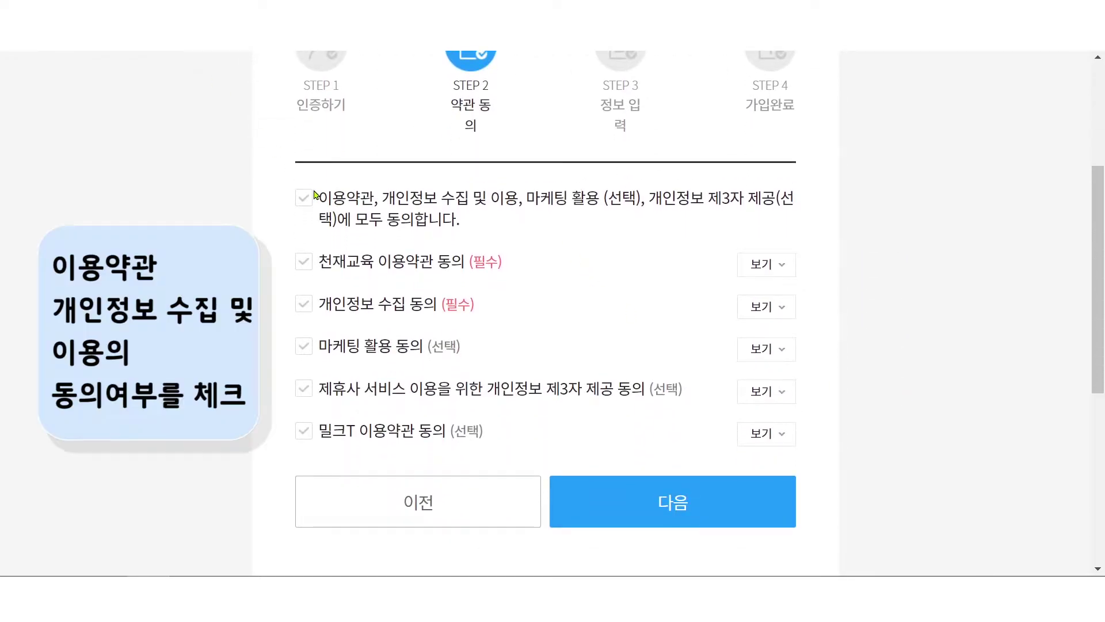
click(317, 198)
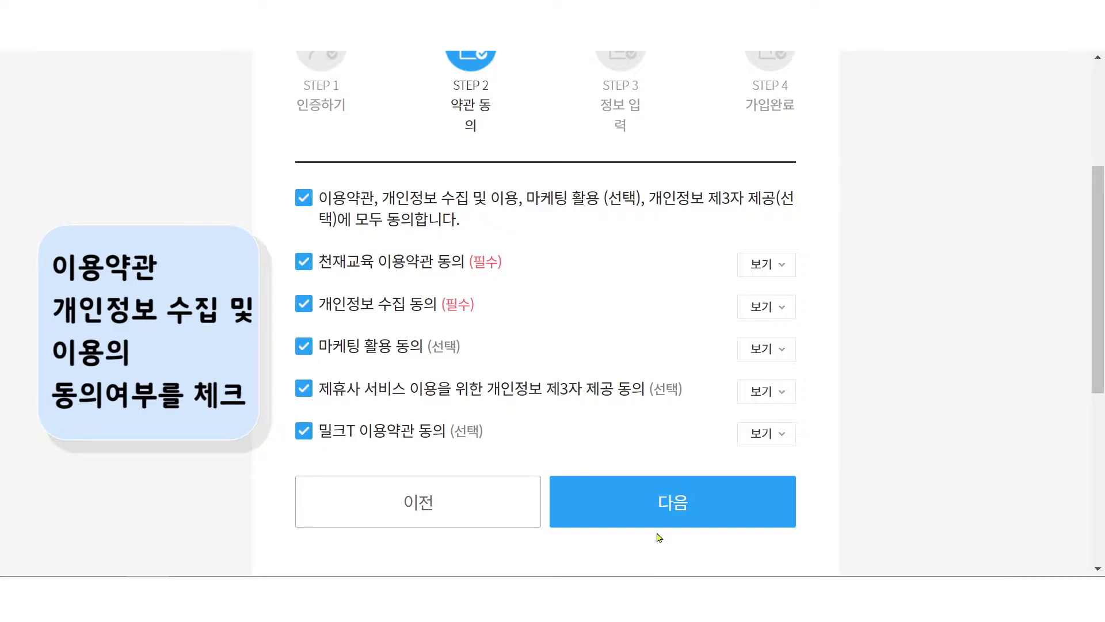
click(355, 222)
scroll(871, 448, up, 5)
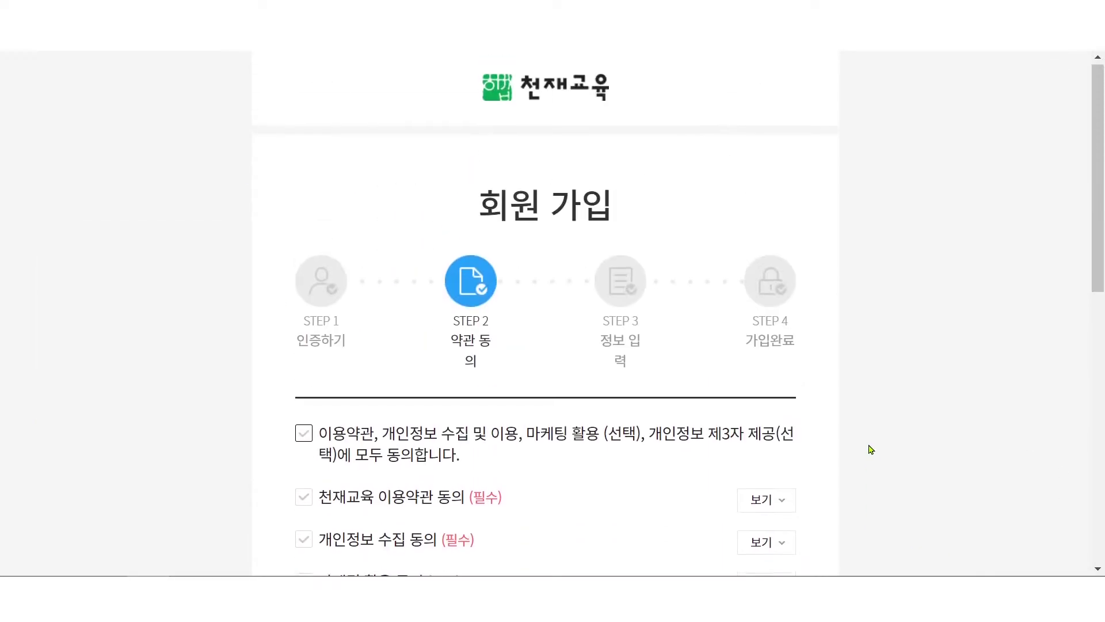
scroll(871, 447, down, 5)
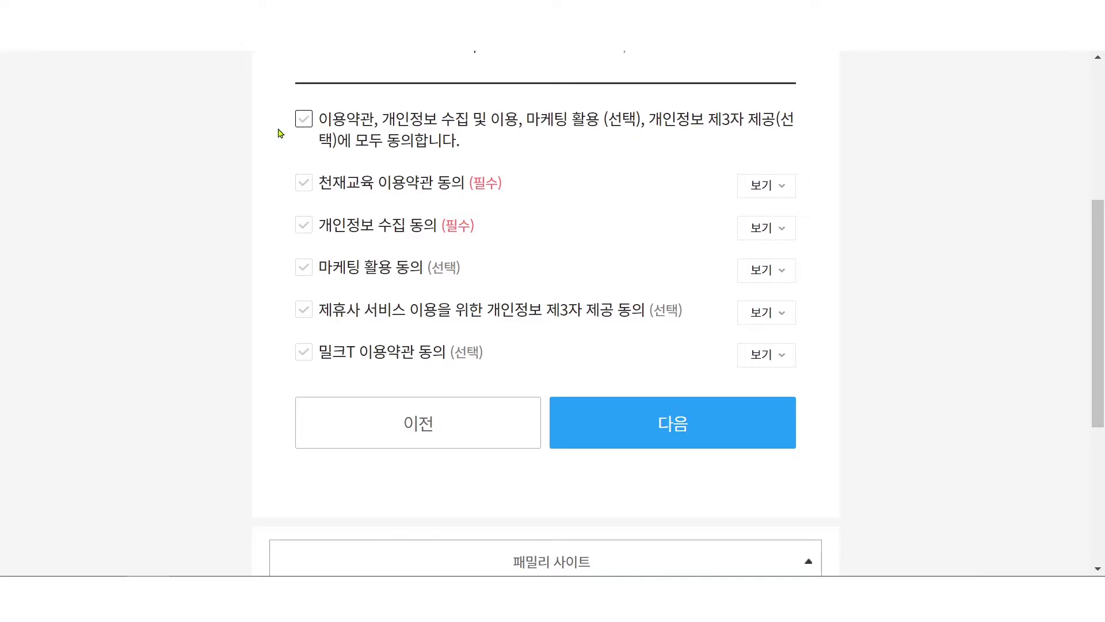
click(303, 118)
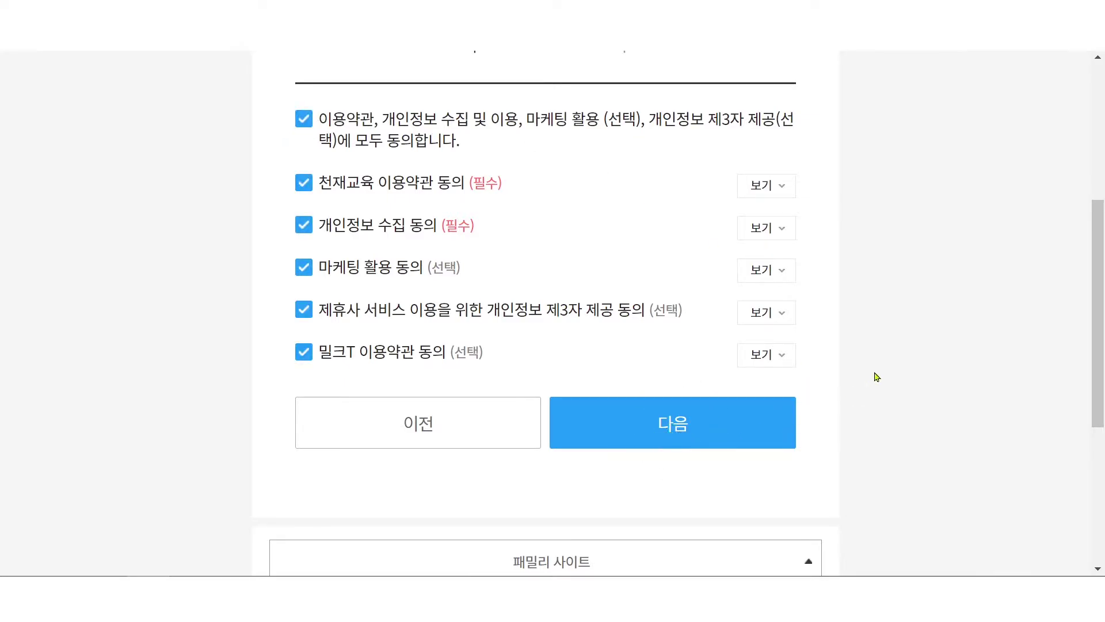
scroll(957, 286, down, 5)
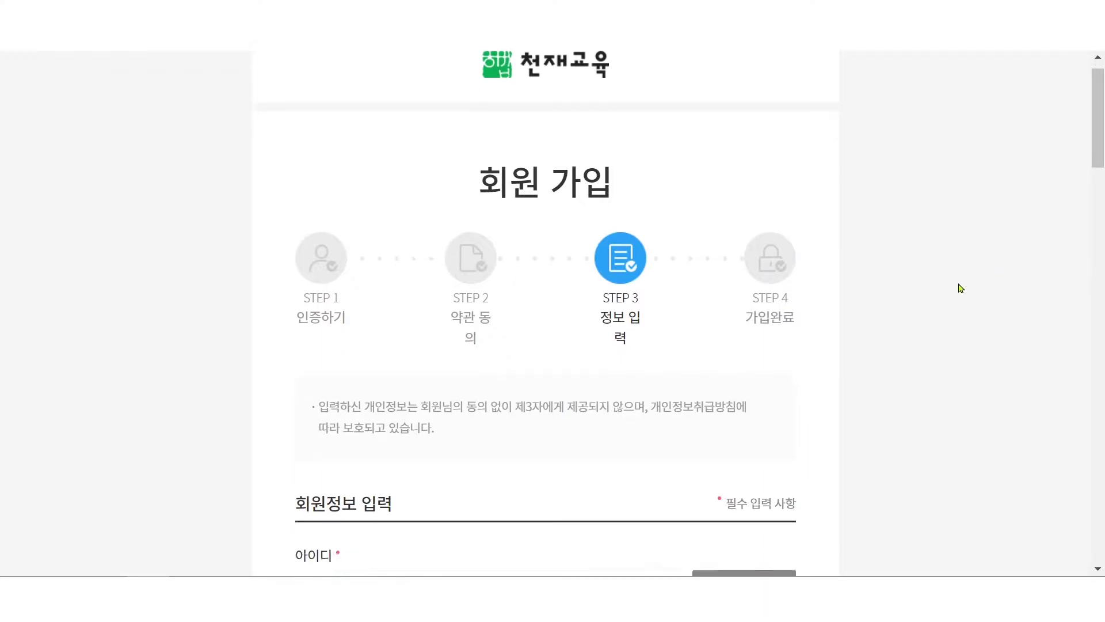
- Fill in the Step 3 member-information form and submit it with 회원가입
click(300, 266)
click(349, 383)
scroll(380, 383, down, 12)
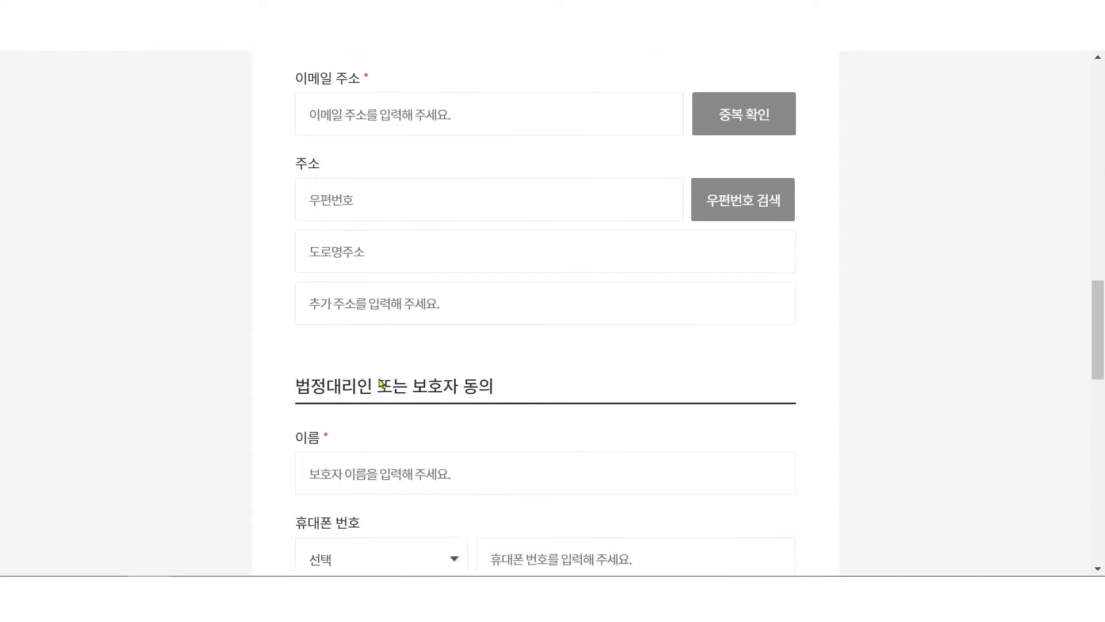
scroll(380, 382, down, 9)
click(370, 305)
click(371, 304)
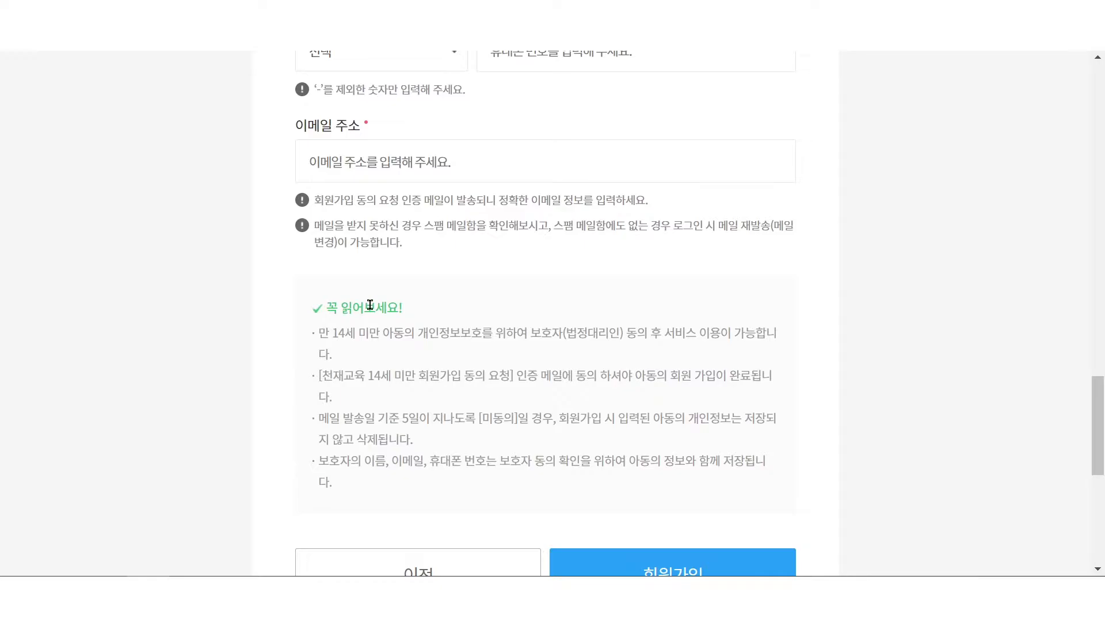
scroll(370, 305, down, 2)
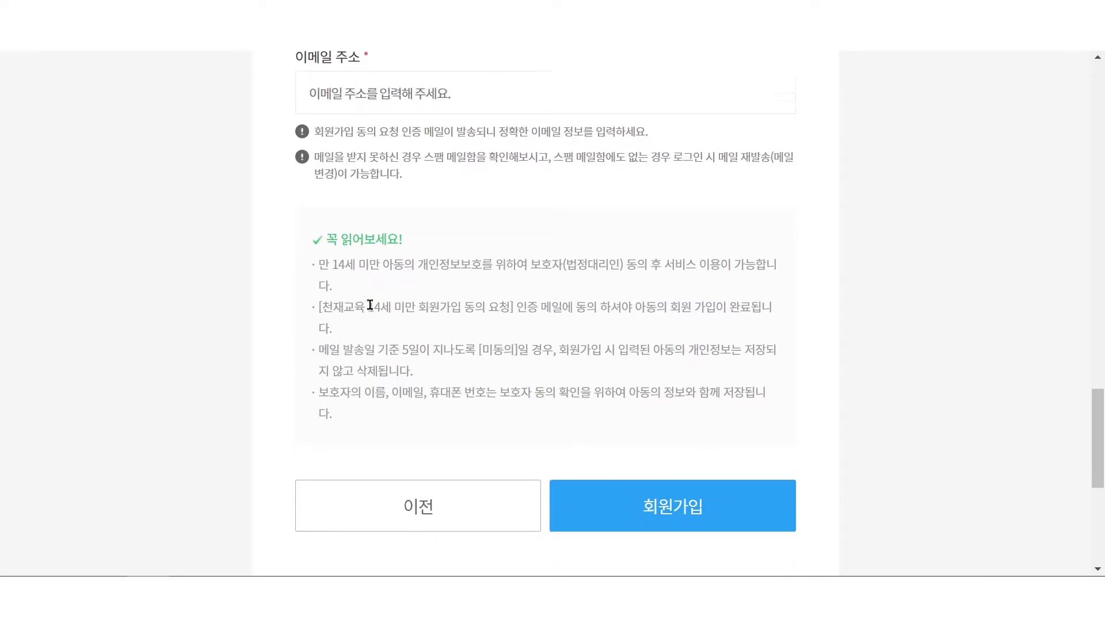
click(662, 477)
click(661, 476)
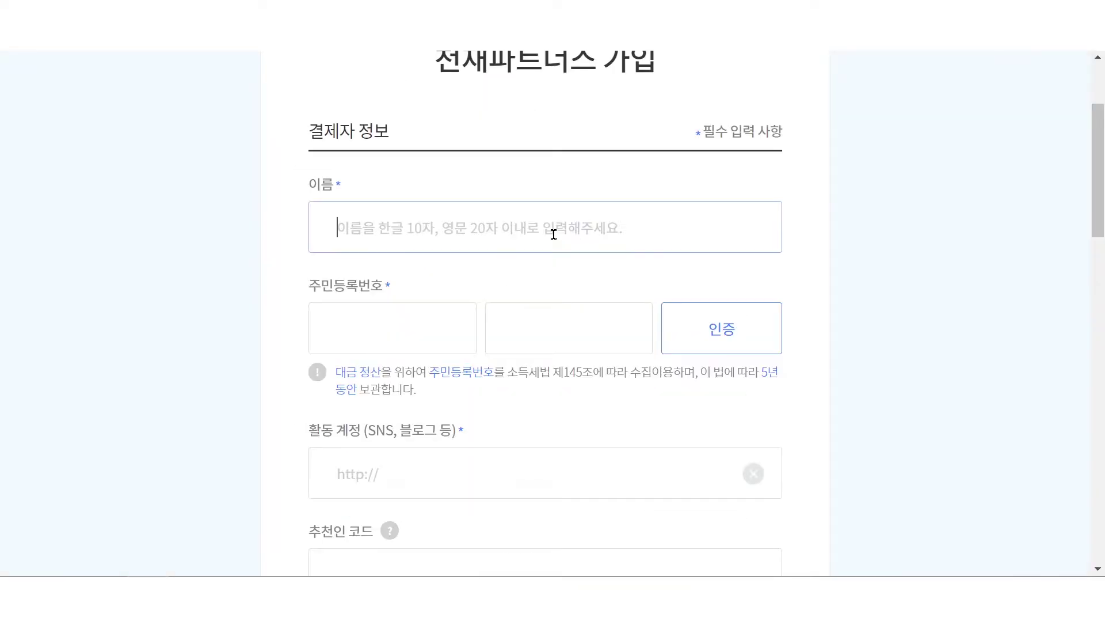
- Type the payee's name in 이름 and the resident registration number in 주민등록번호
click(552, 230)
text(김천재)
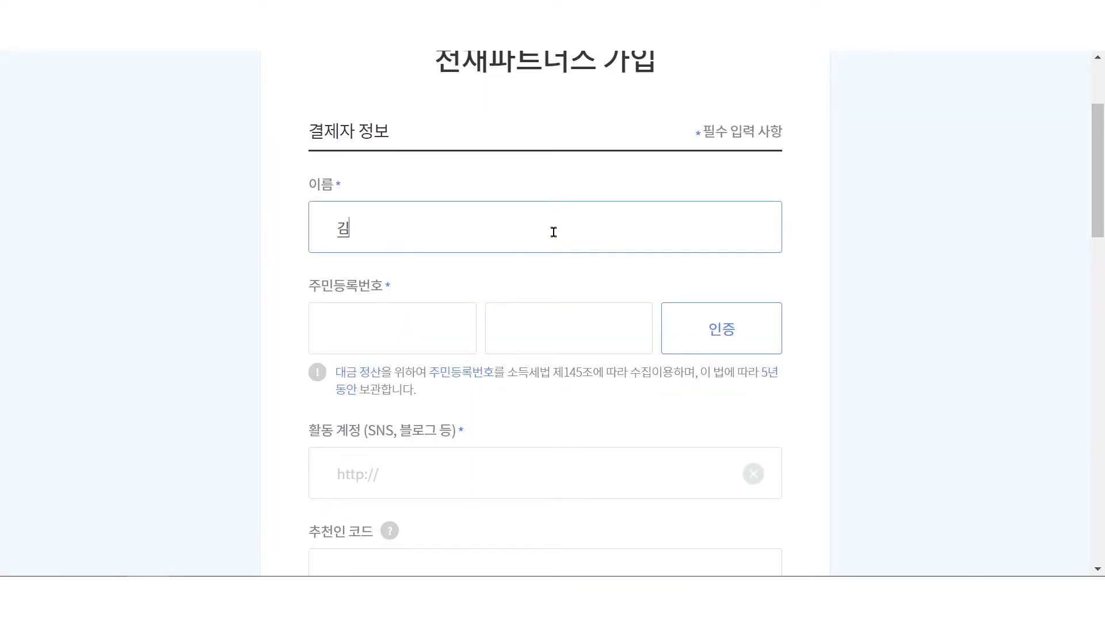
click(368, 346)
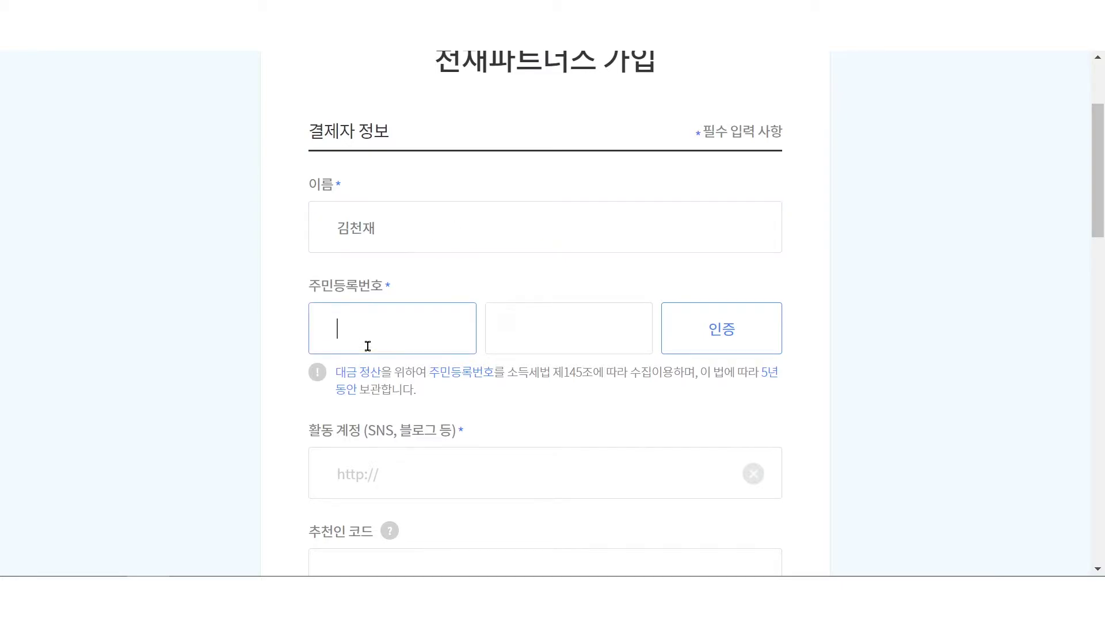
text(20203930)
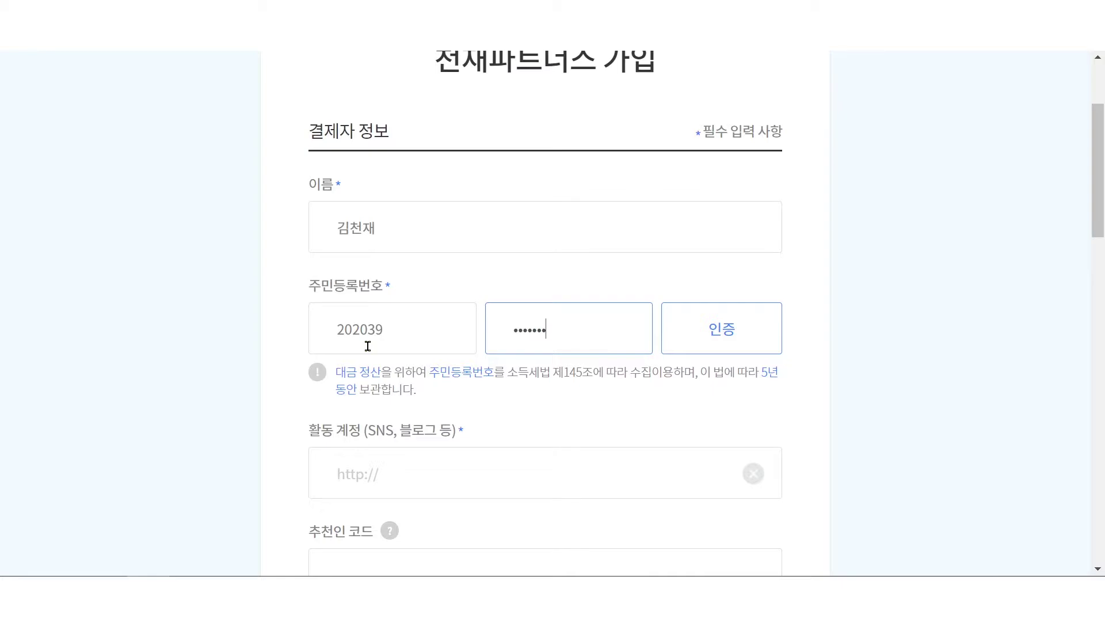
click(476, 475)
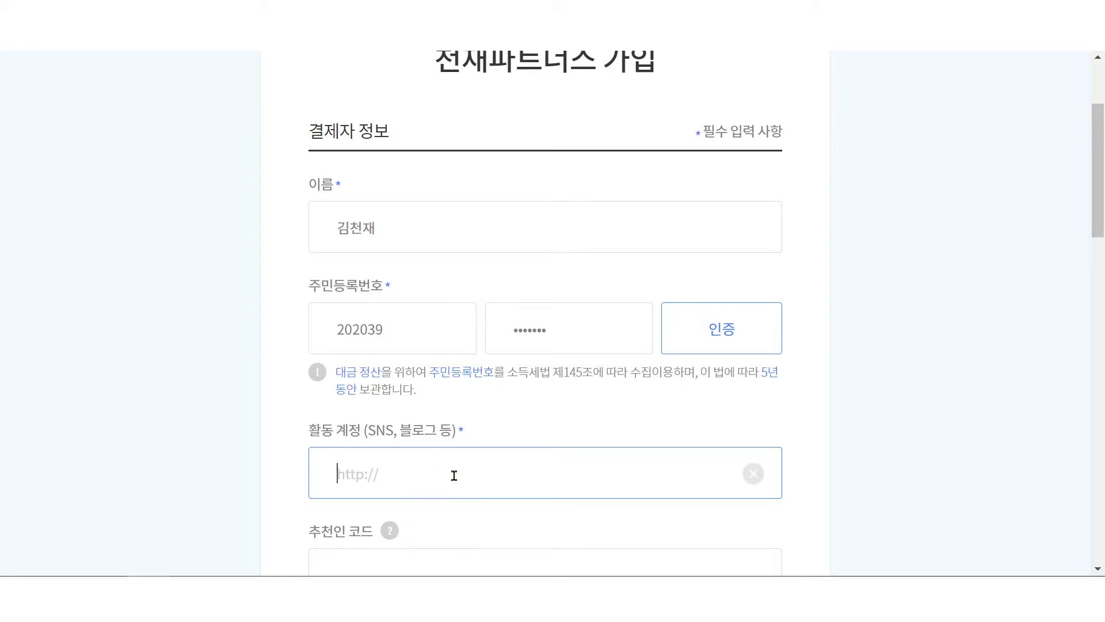
- Copy the Instagram profile URL from the Instagram window's address bar
text(http://)
key(alt+Tab)
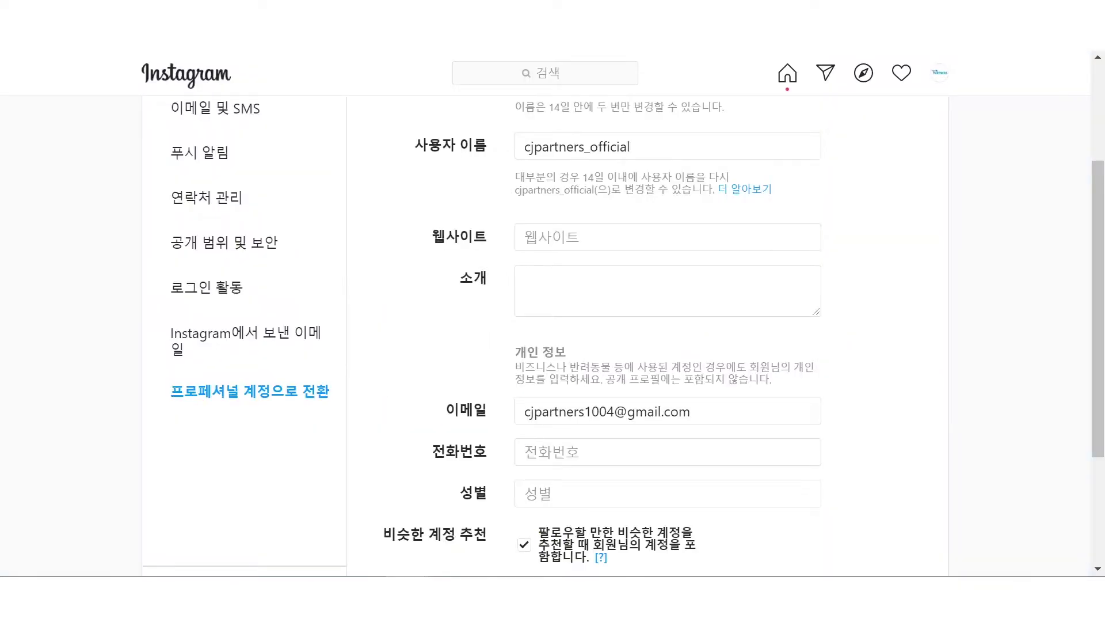
click(357, 13)
click(403, 13)
key(alt+Tab)
drag(599, 474, 300, 465)
key(BackSpace)
click(918, 292)
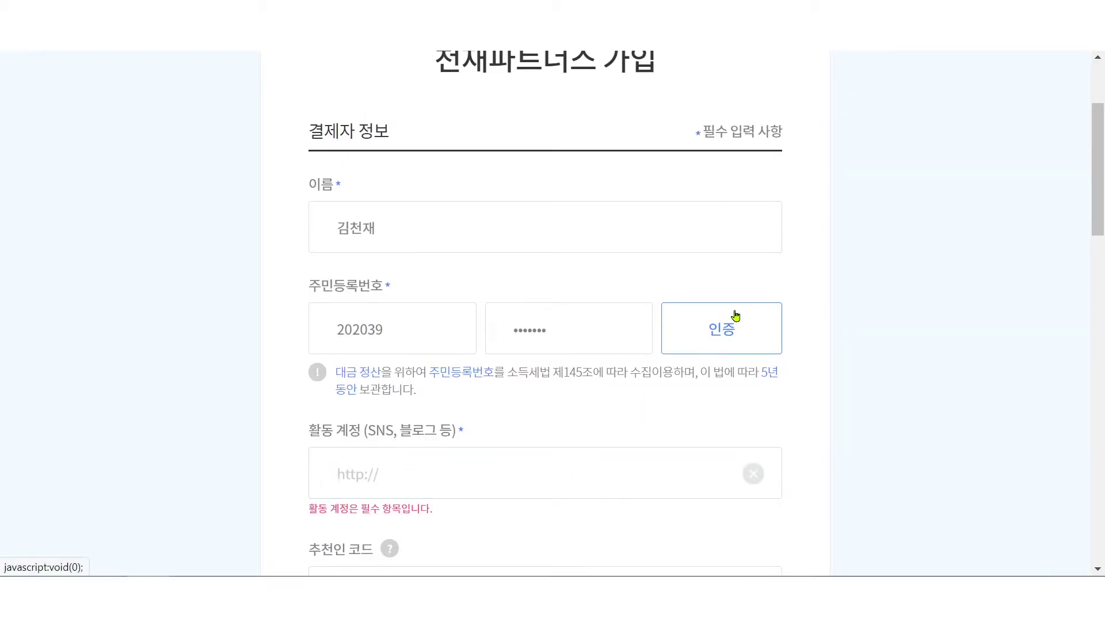
click(722, 332)
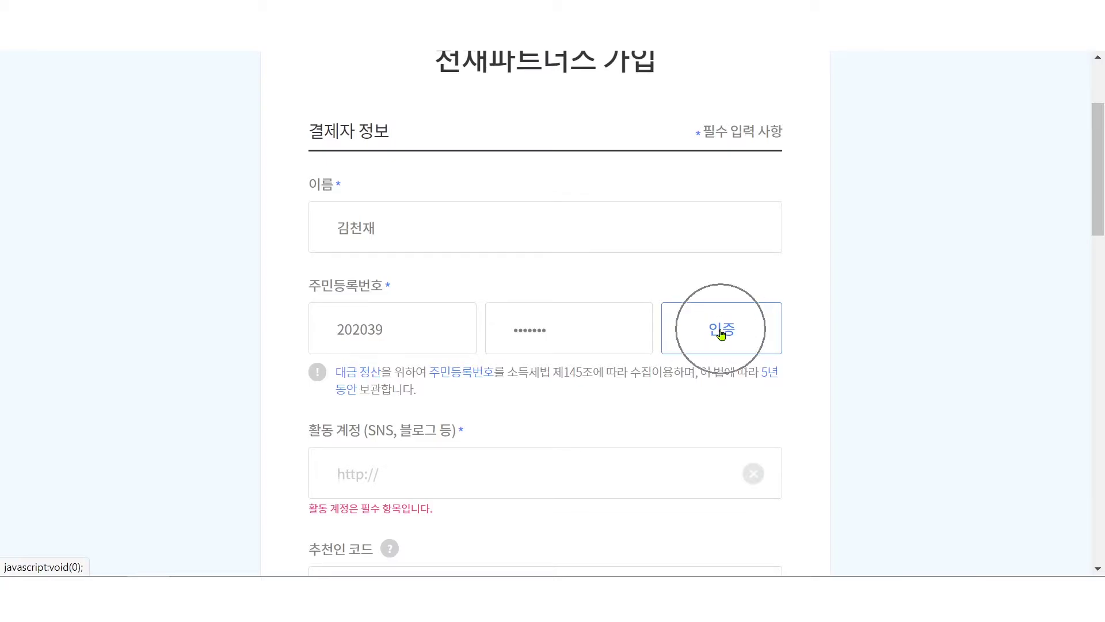
click(424, 481)
text(https://www.instagram.com/accounts/edit/)
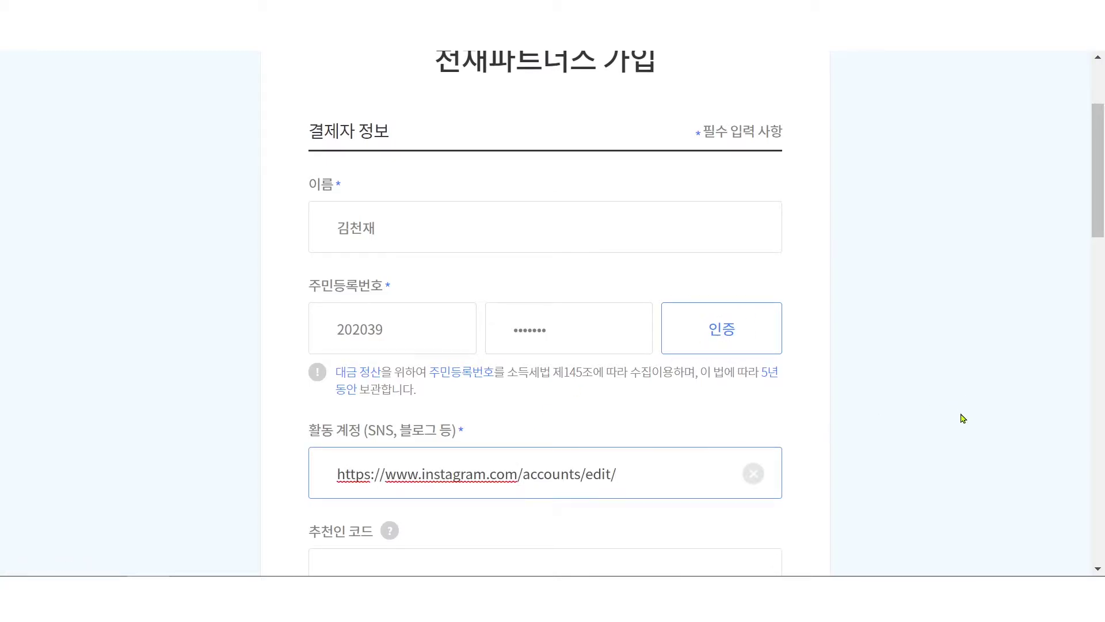
scroll(962, 417, down, 3)
click(401, 441)
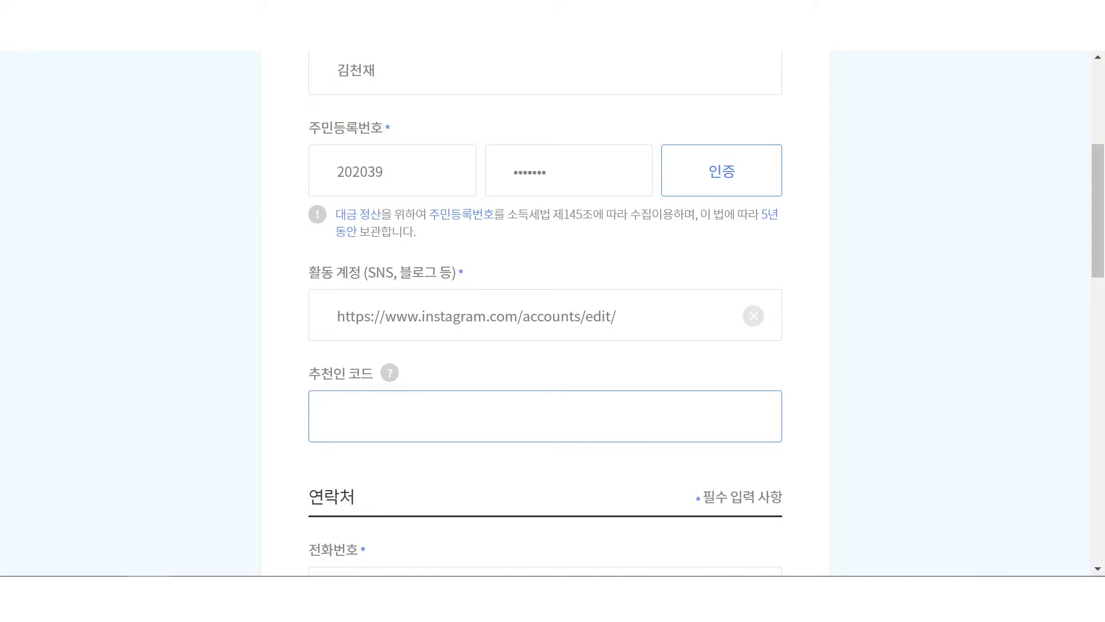
- Switch to the PARTNERS home page window and enter the saved login ID on the login page
click(407, 599)
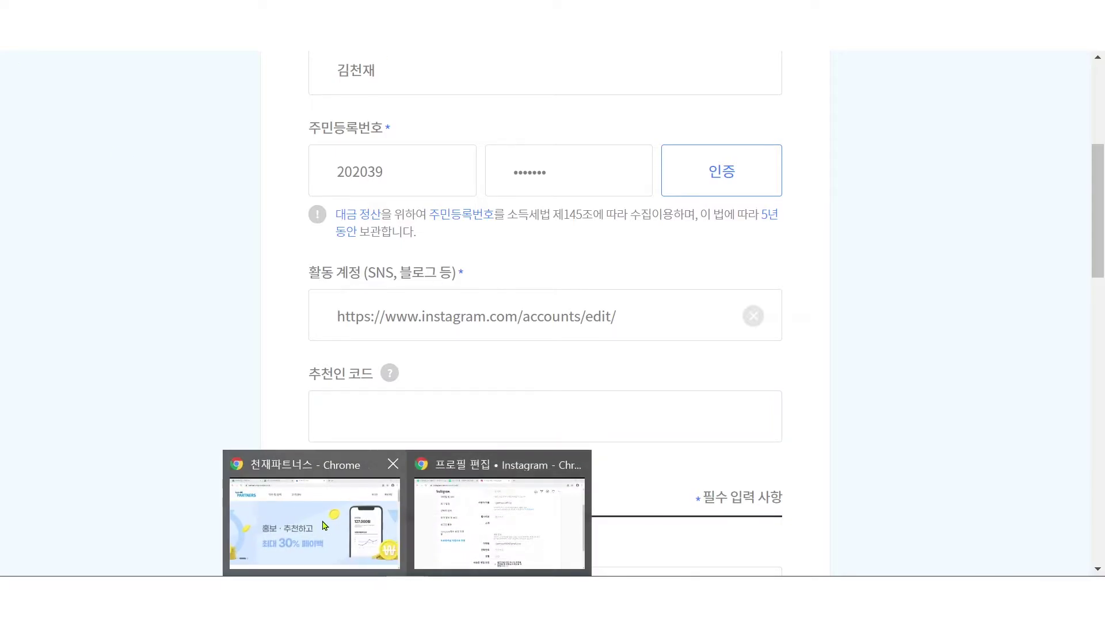
click(323, 524)
click(922, 95)
click(491, 291)
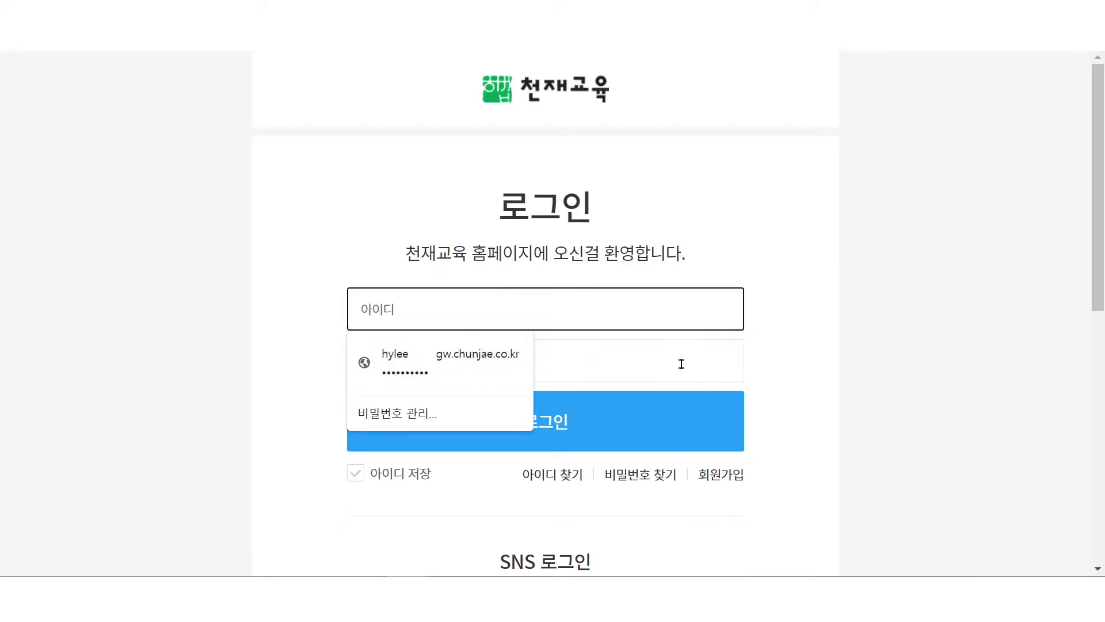
text(천재)
key(BackSpace)
key(BackSpace)
key(BackSpace)
text(어)
key(BackSpace)
text(cjpart)
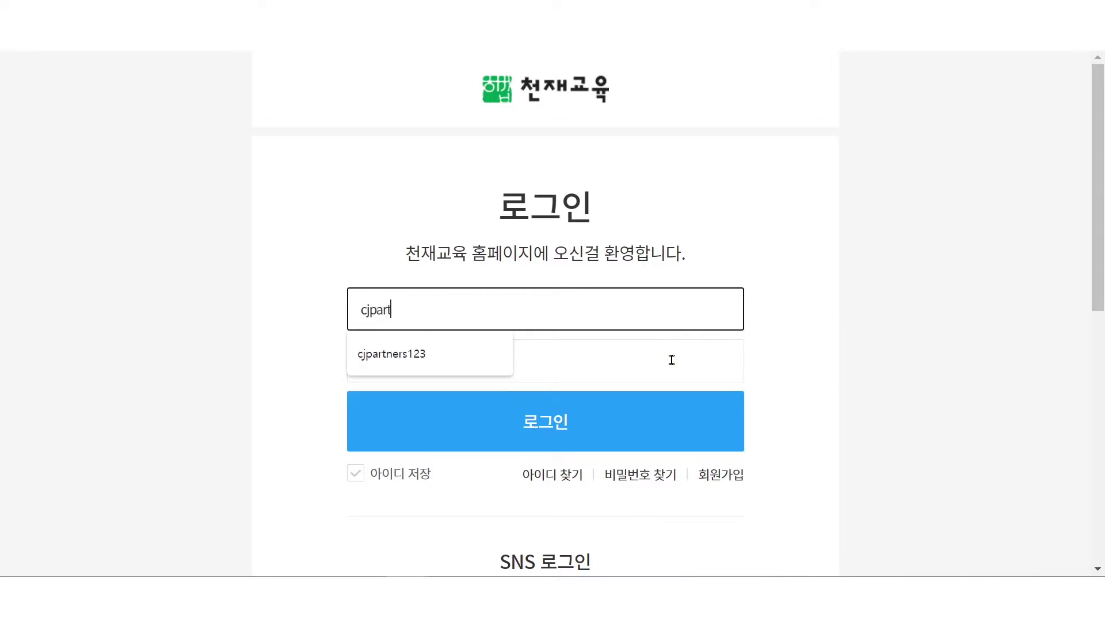
key(Down)
key(Return)
- Sign in with the account password, retrying after the wrong-password alert, and view the account menu
click(668, 359)
text(•••••••)
key(Return)
click(712, 136)
drag(481, 352, 237, 361)
text(••••••••)
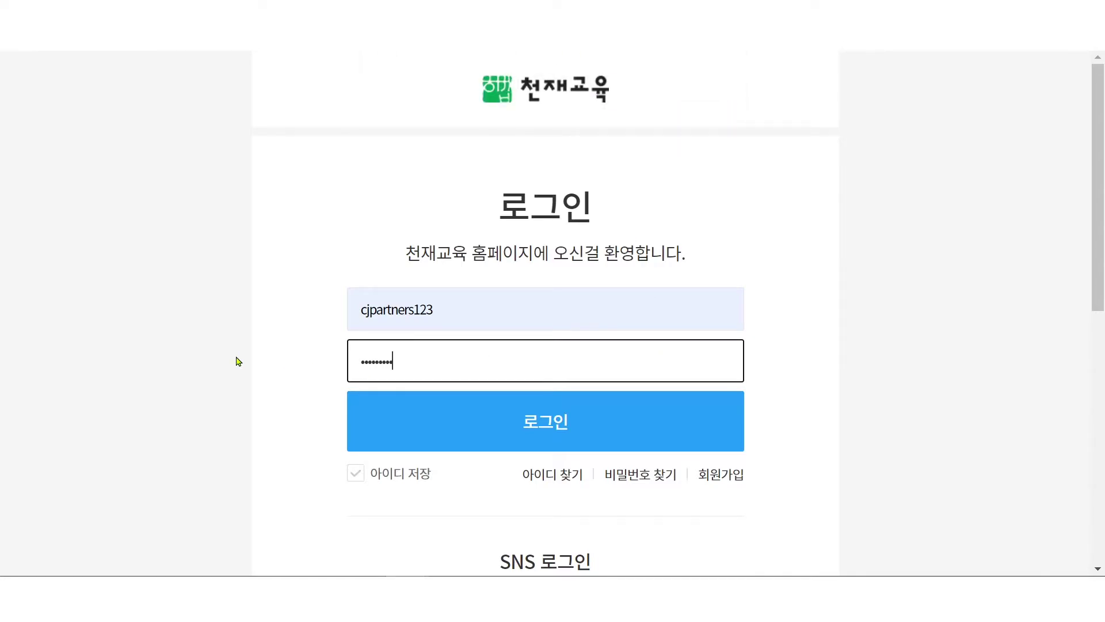
key(Return)
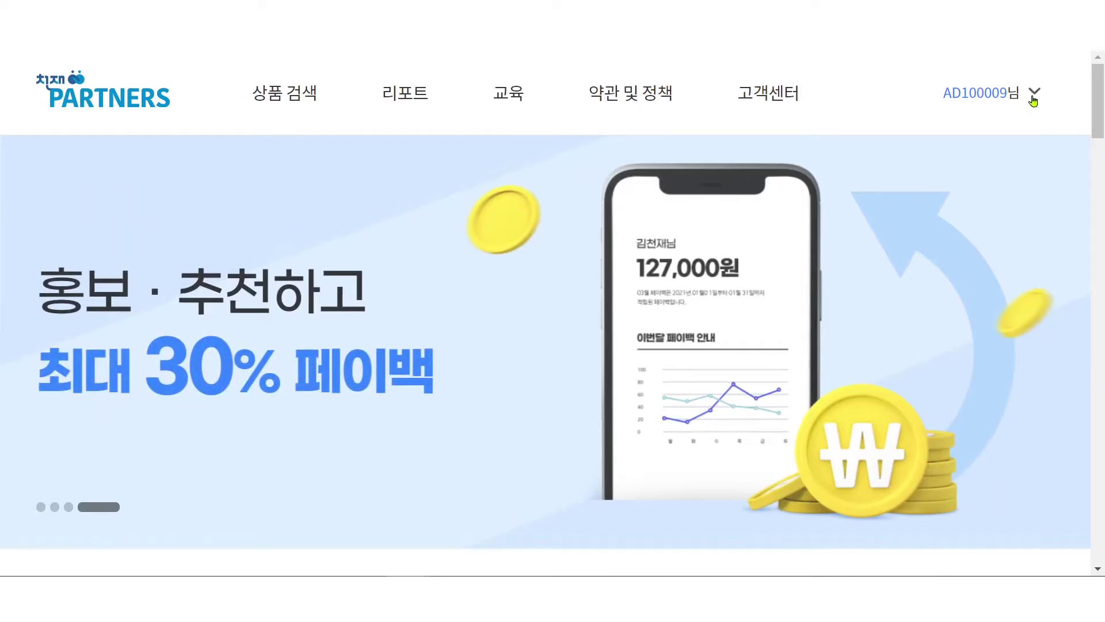
click(1035, 95)
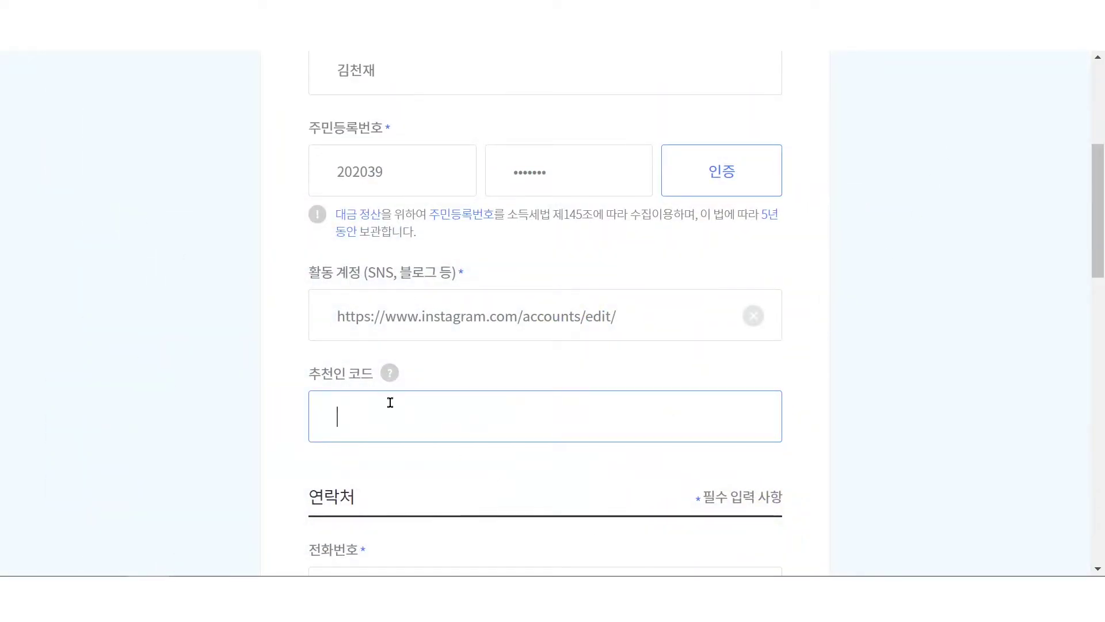
- Enter the referrer's partner ID in 추천인 코드, correcting the mistyped characters
mouse_move(391, 373)
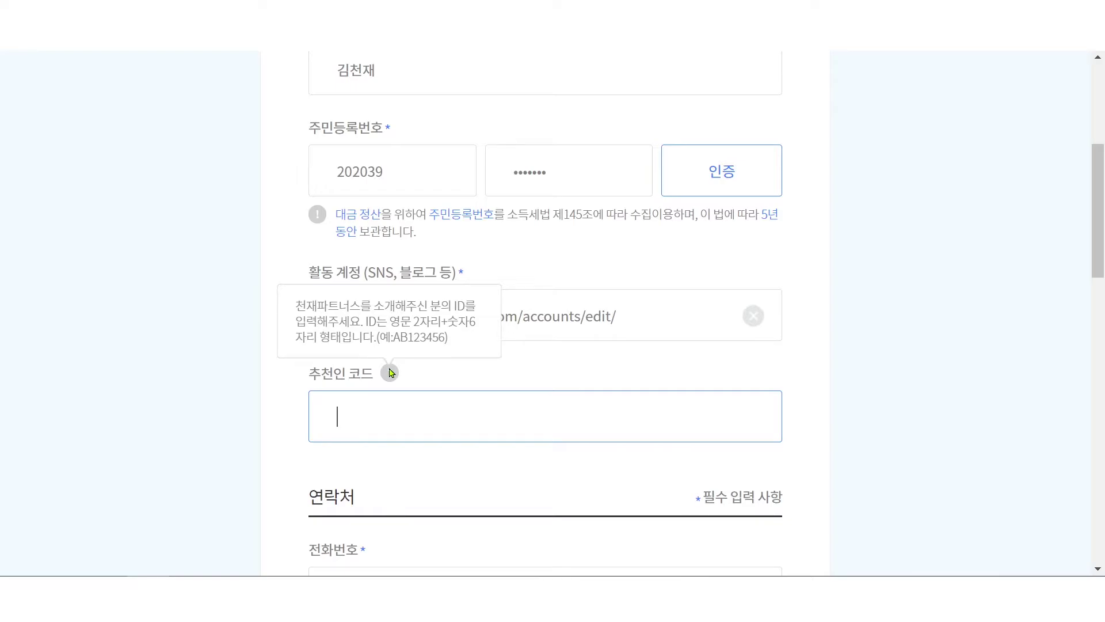
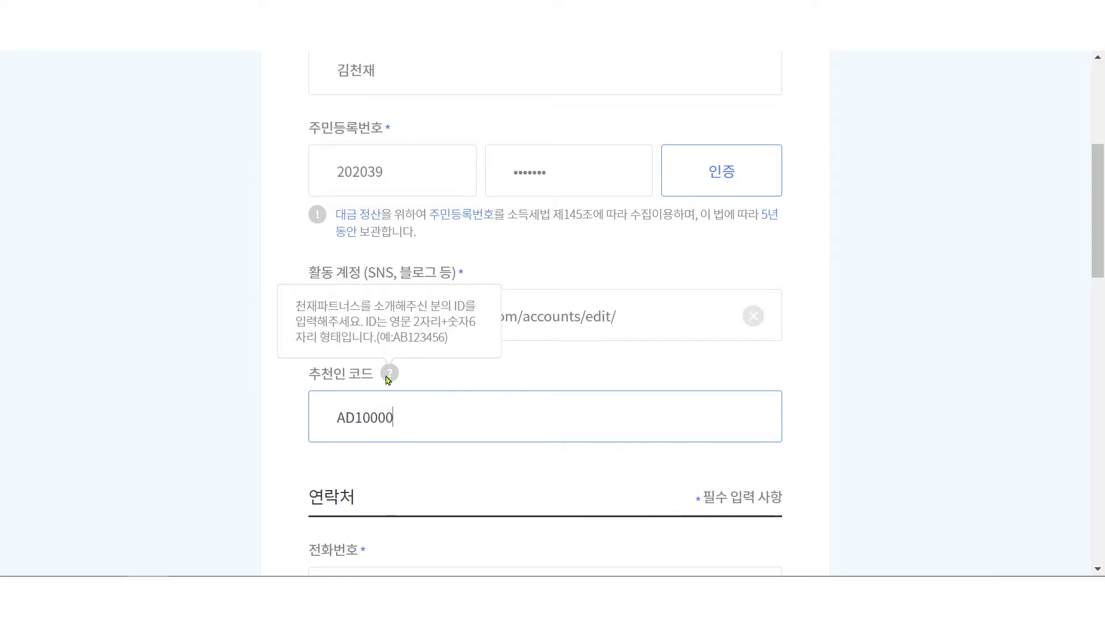
click(934, 445)
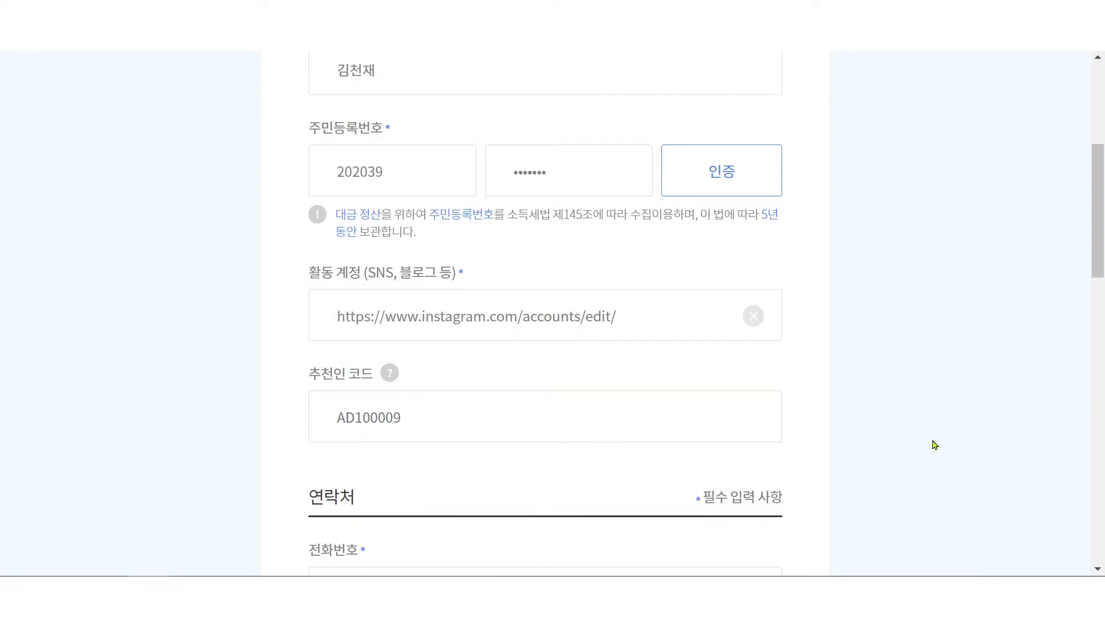
- Fill 전화번호 with the contact phone number and 이메일 with the contact e-mail address
scroll(934, 445, down, 5)
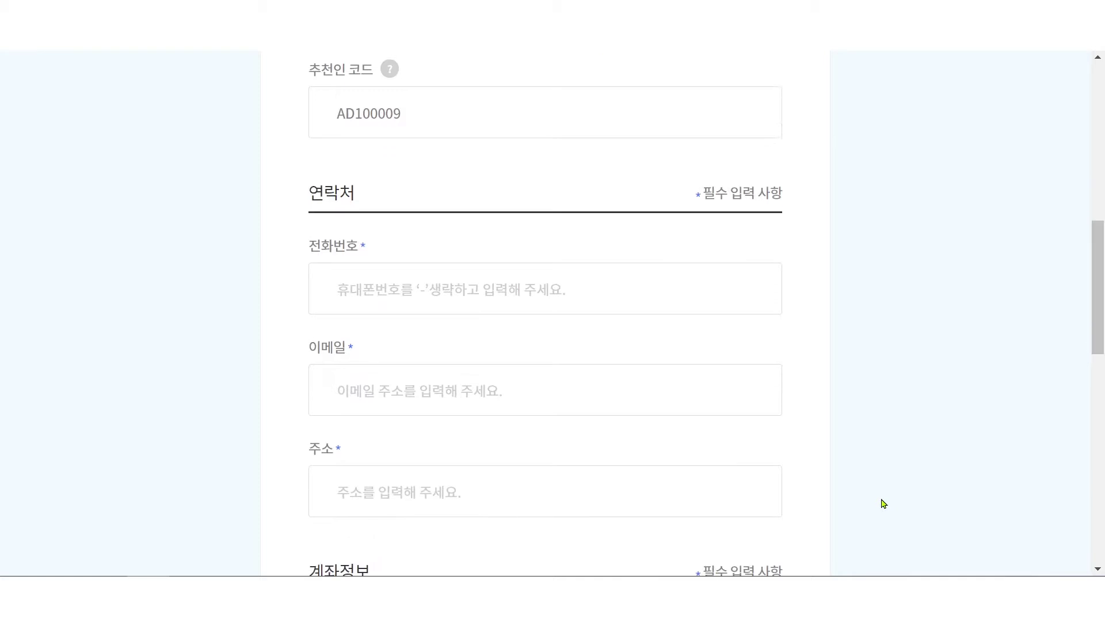
click(439, 276)
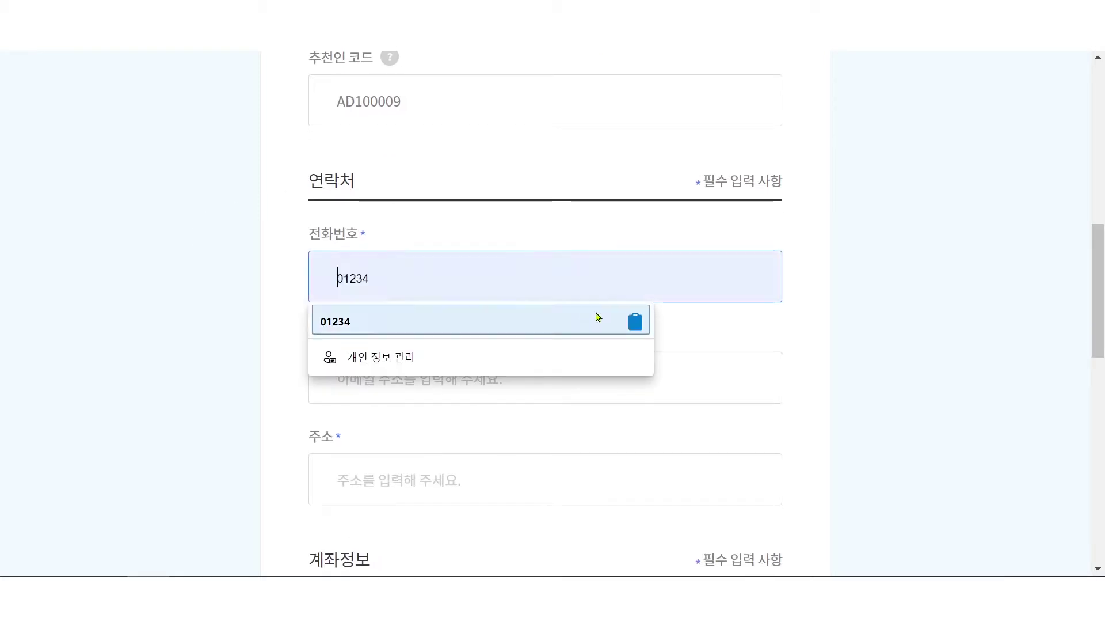
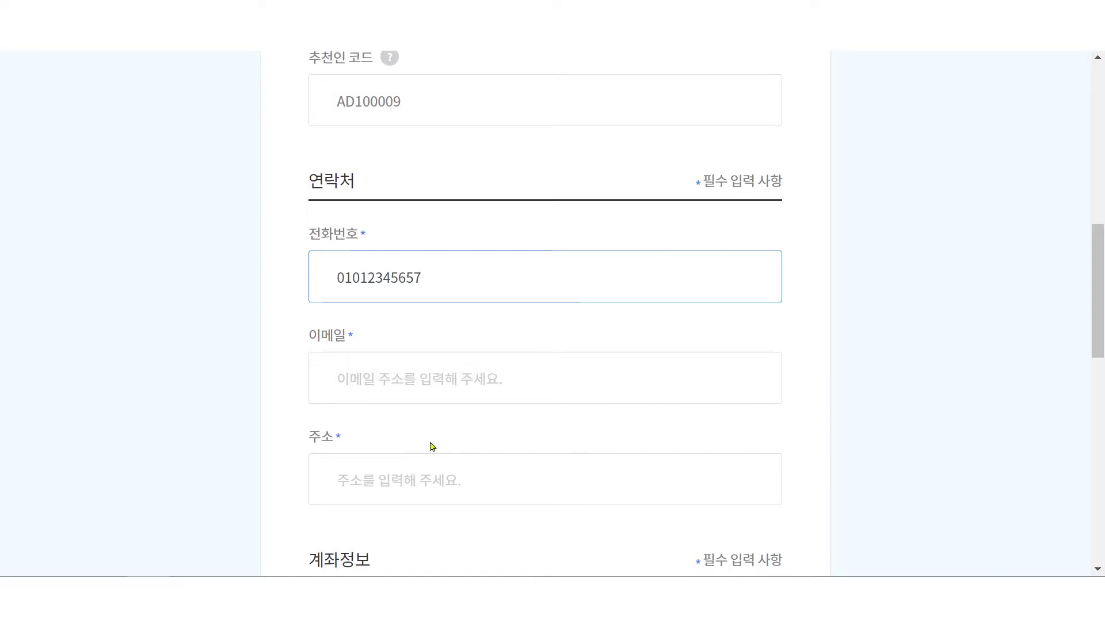
click(503, 375)
scroll(632, 291, down, 1)
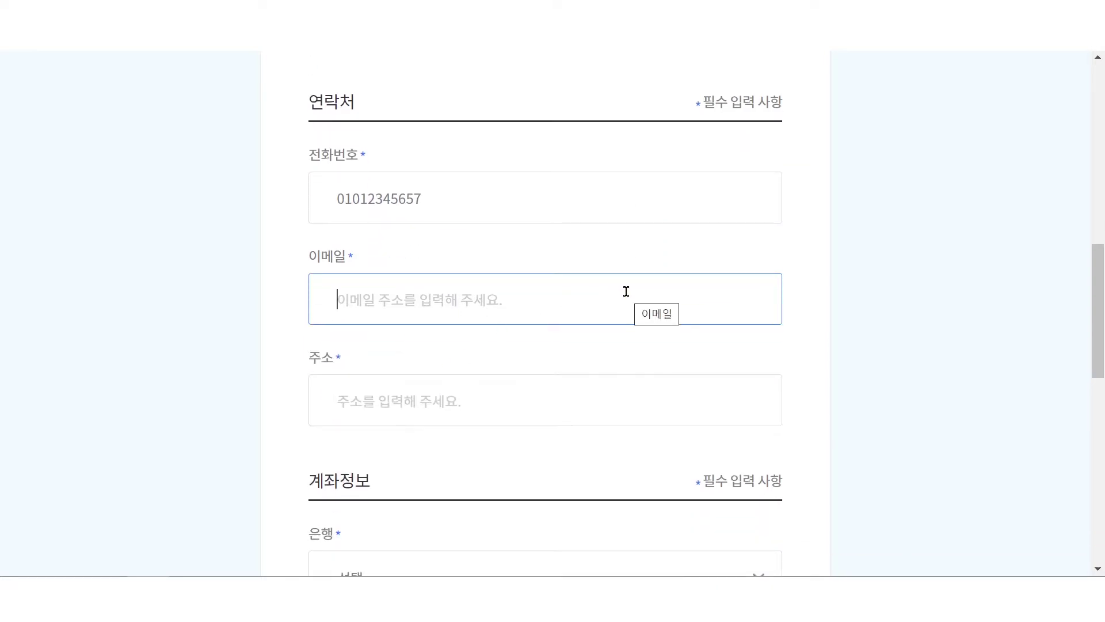
text(pa)
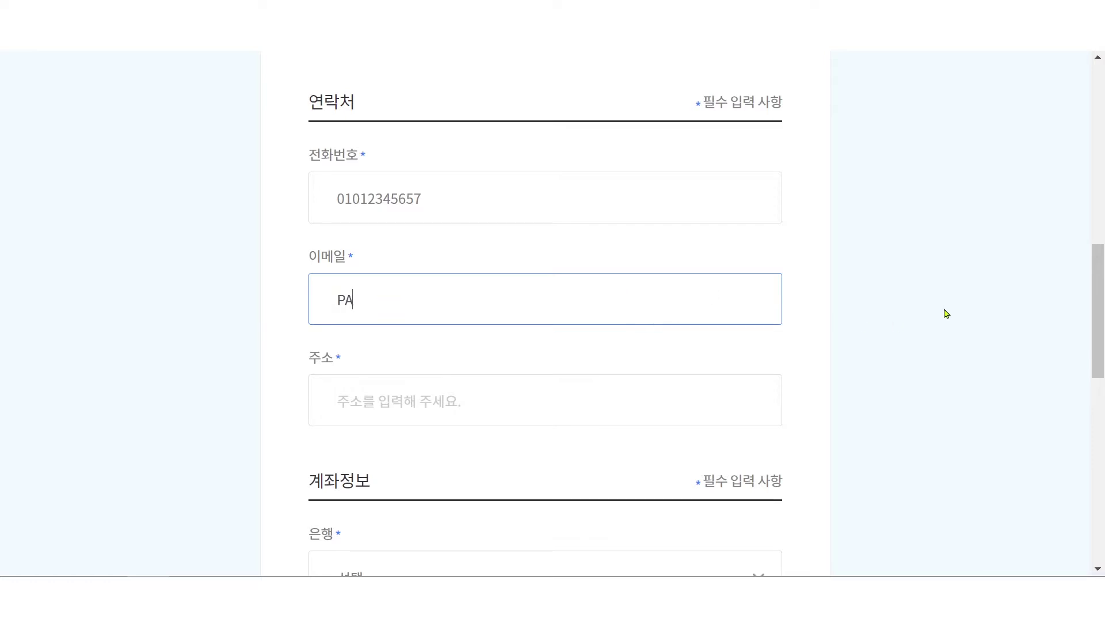
key(BackSpace)
key(BackSpace)
text(p)
key(BackSpace)
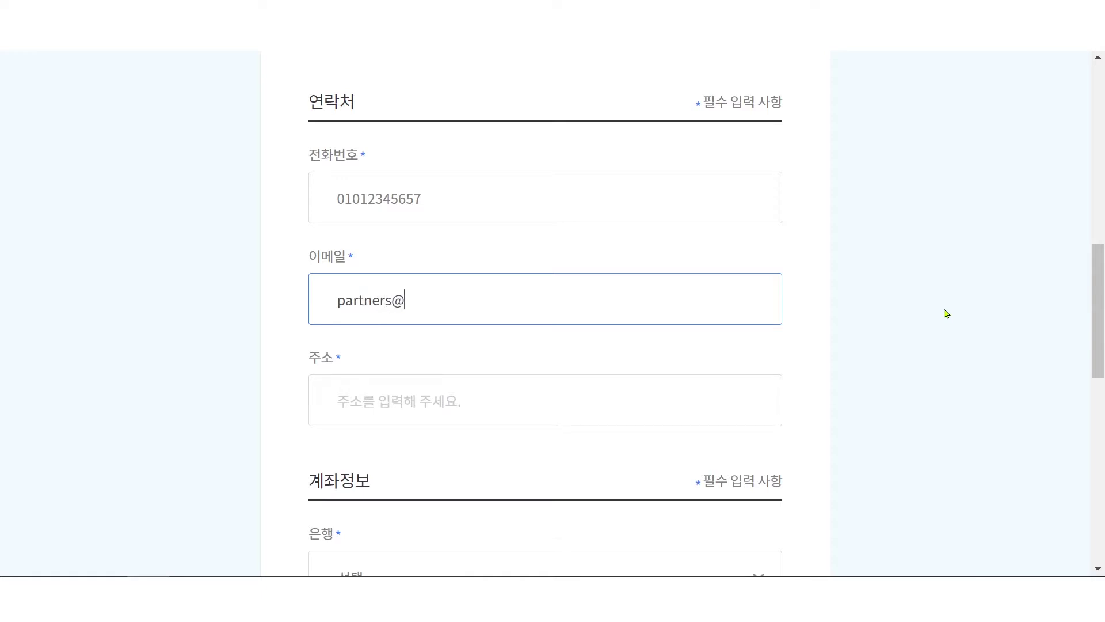
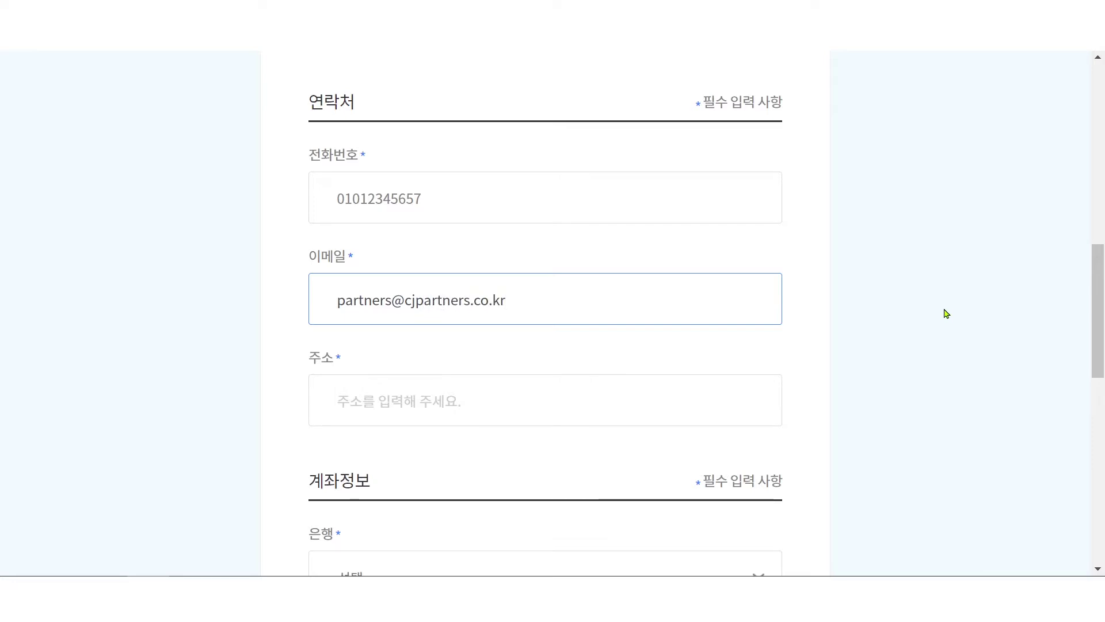
click(399, 406)
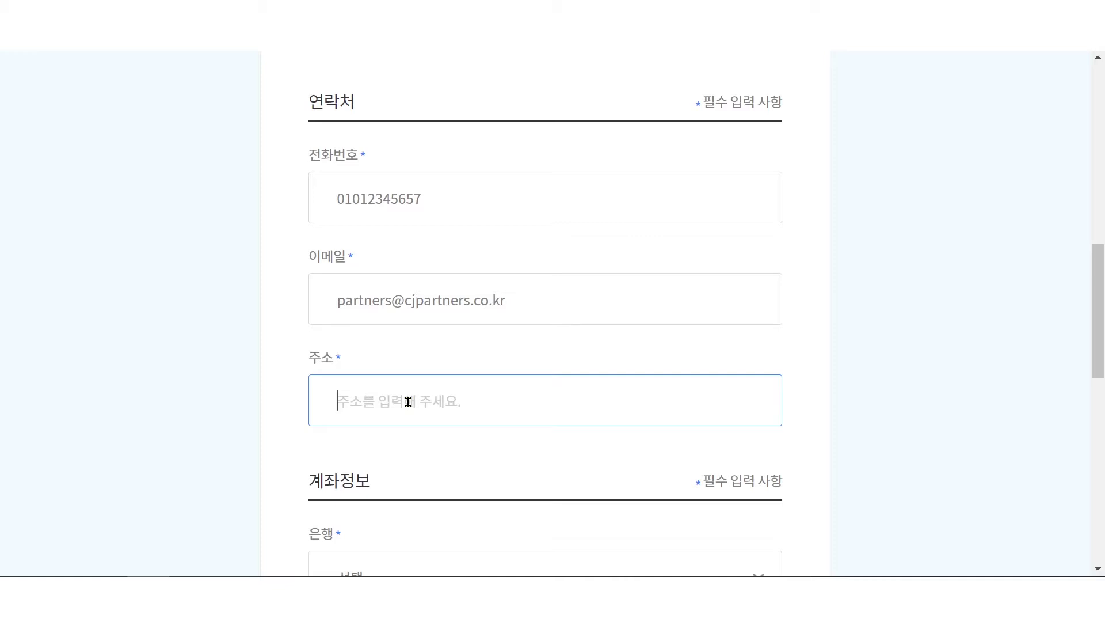
- Scroll back up to re-check the entered referrer code
scroll(409, 402, up, 5)
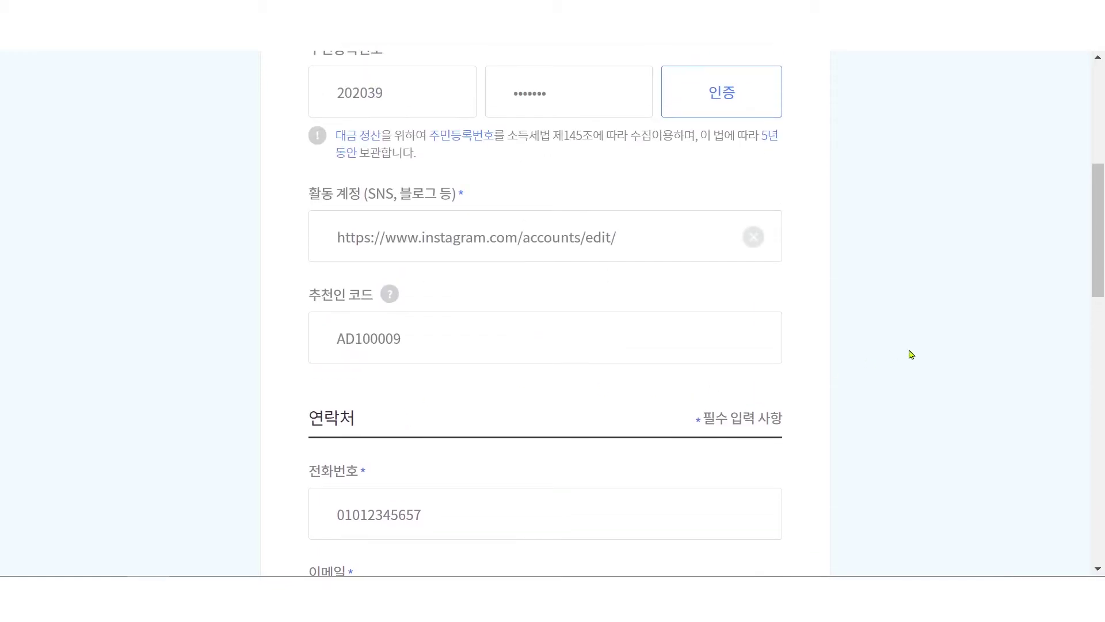
scroll(458, 310, up, 3)
click(420, 501)
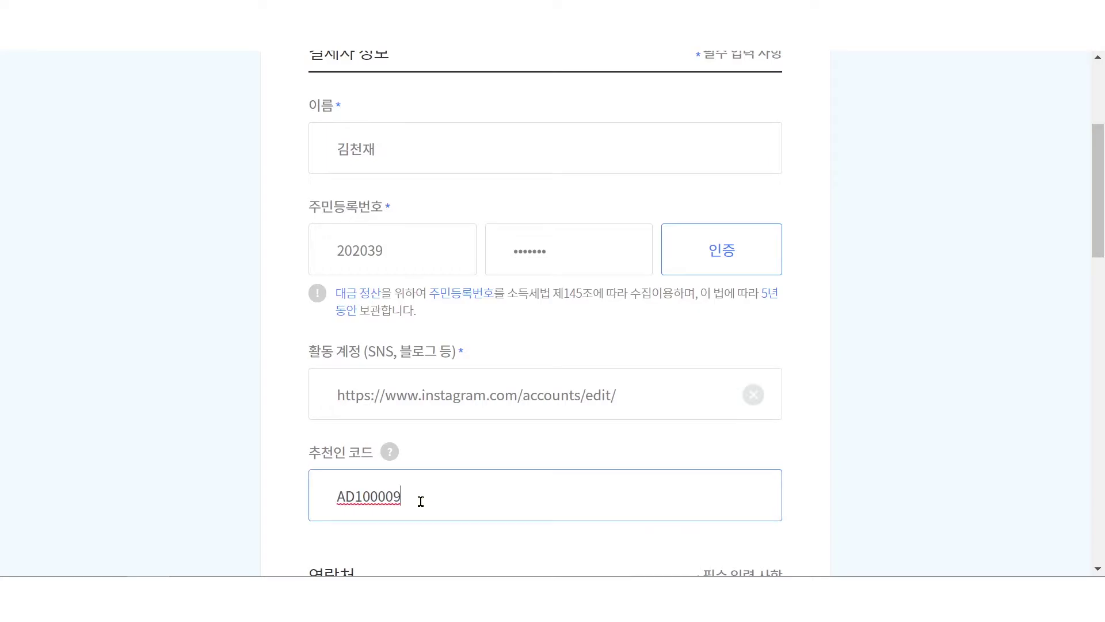
scroll(448, 504, down, 18)
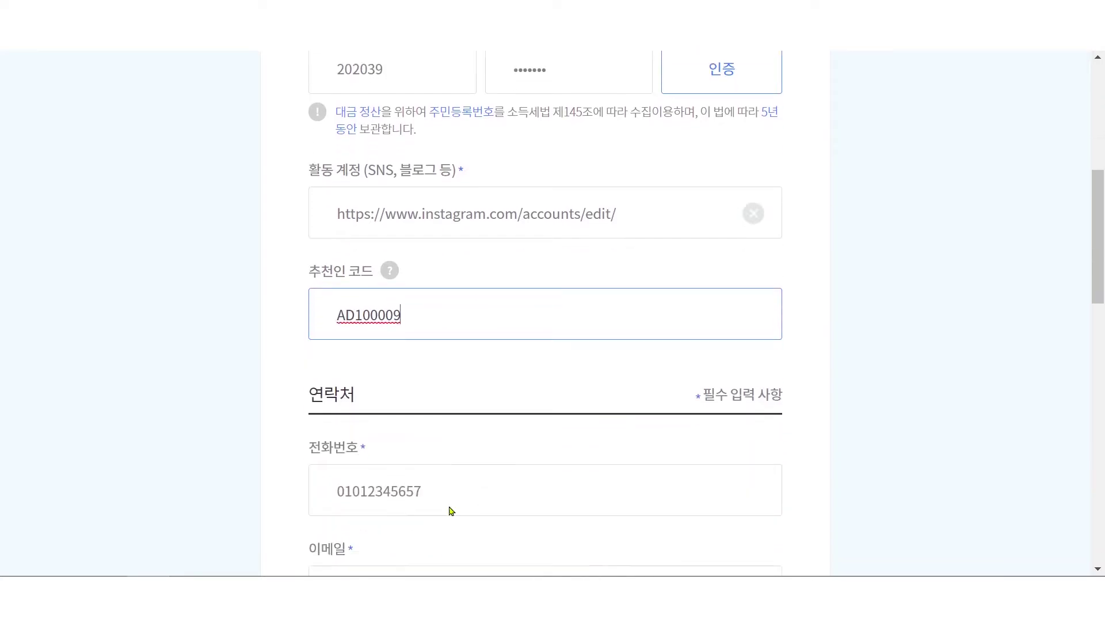
scroll(449, 507, up, 2)
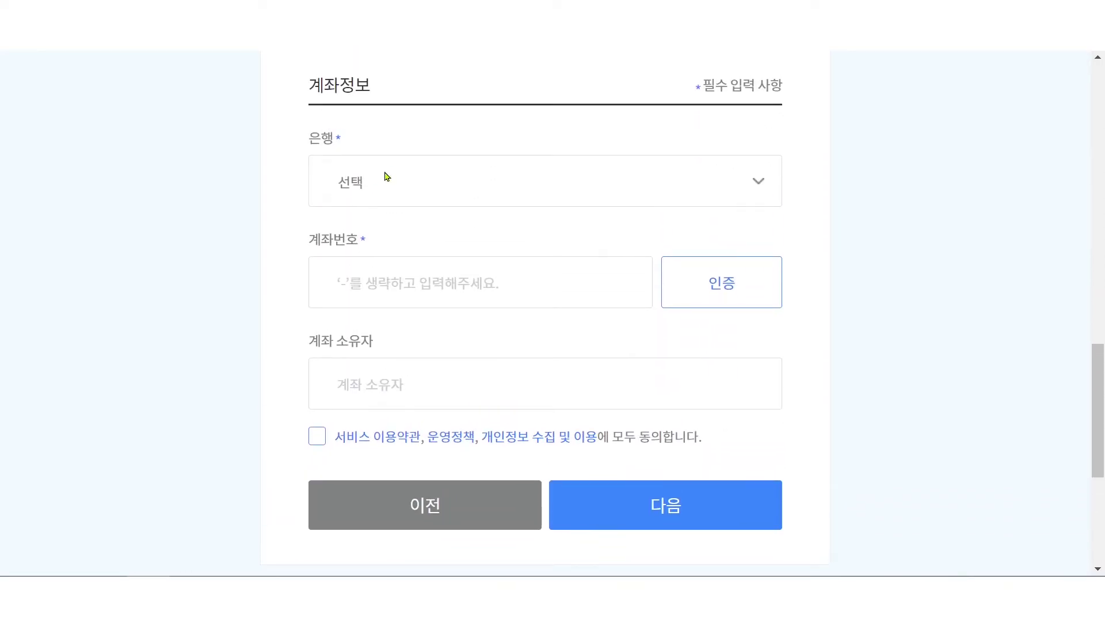
- Open the bank list, then select the 주소 field and bring the 계좌정보 section into view
click(394, 171)
scroll(413, 180, up, 12)
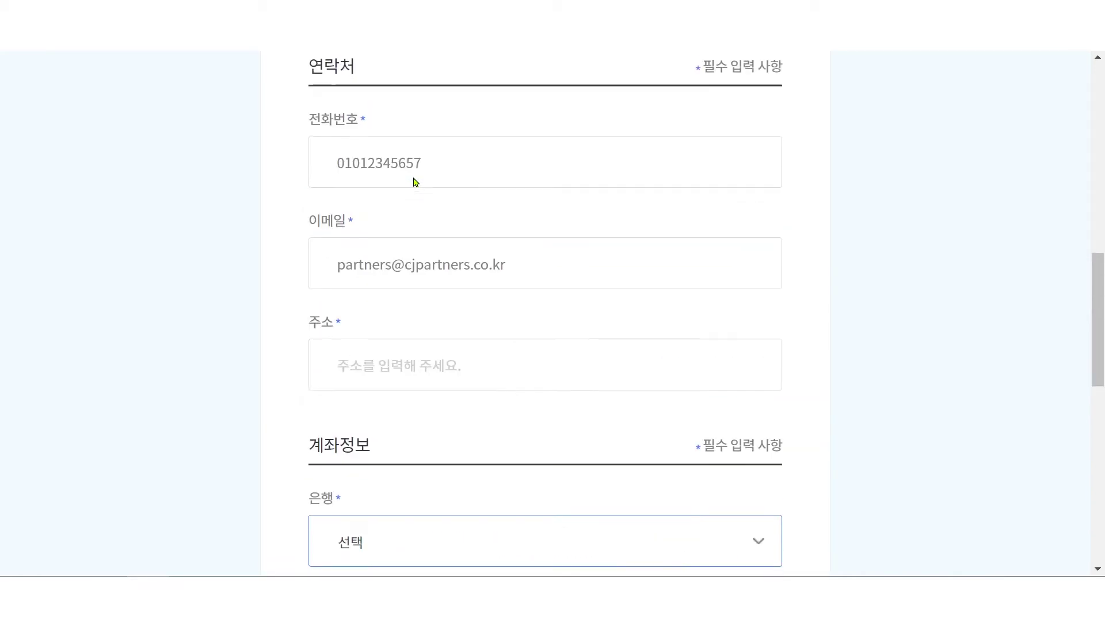
scroll(838, 427, up, 5)
scroll(854, 382, down, 7)
scroll(407, 306, up, 4)
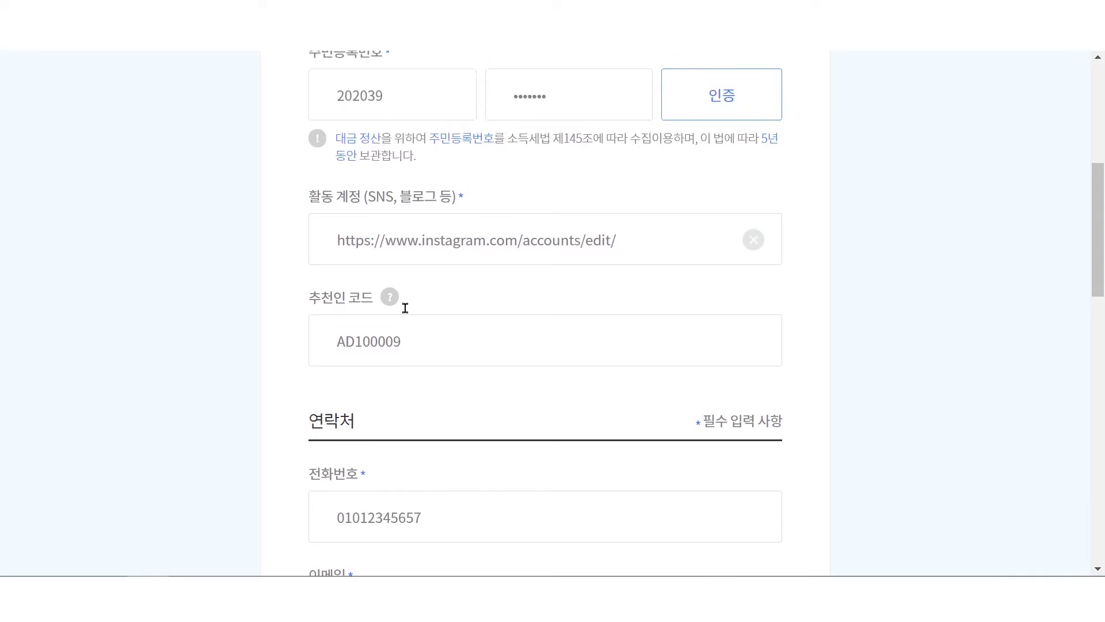
scroll(375, 489, down, 5)
scroll(483, 489, down, 3)
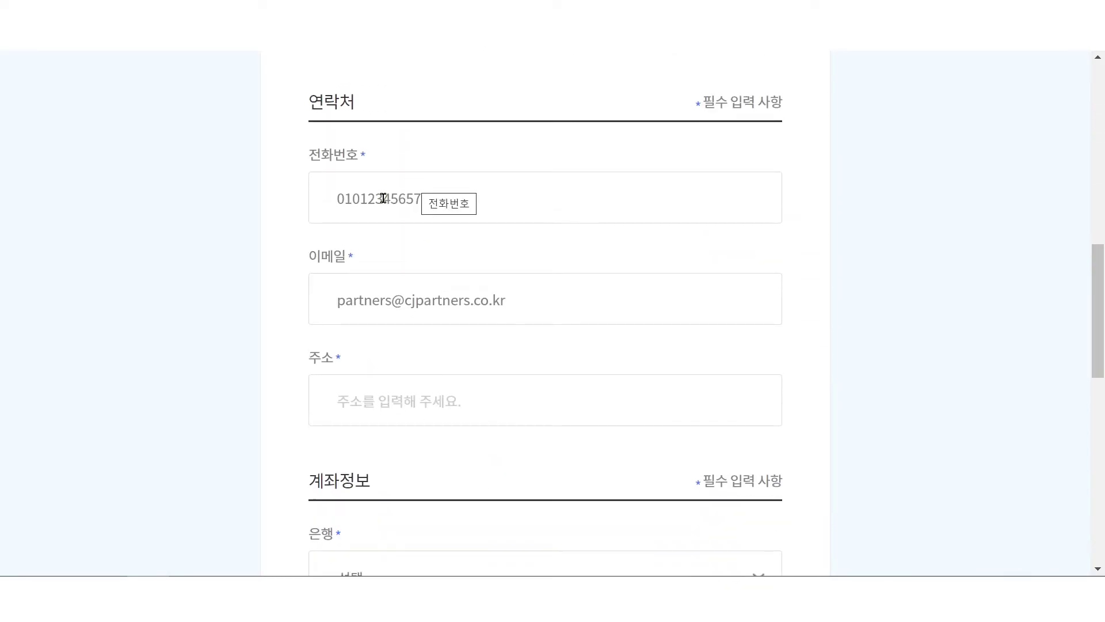
click(402, 413)
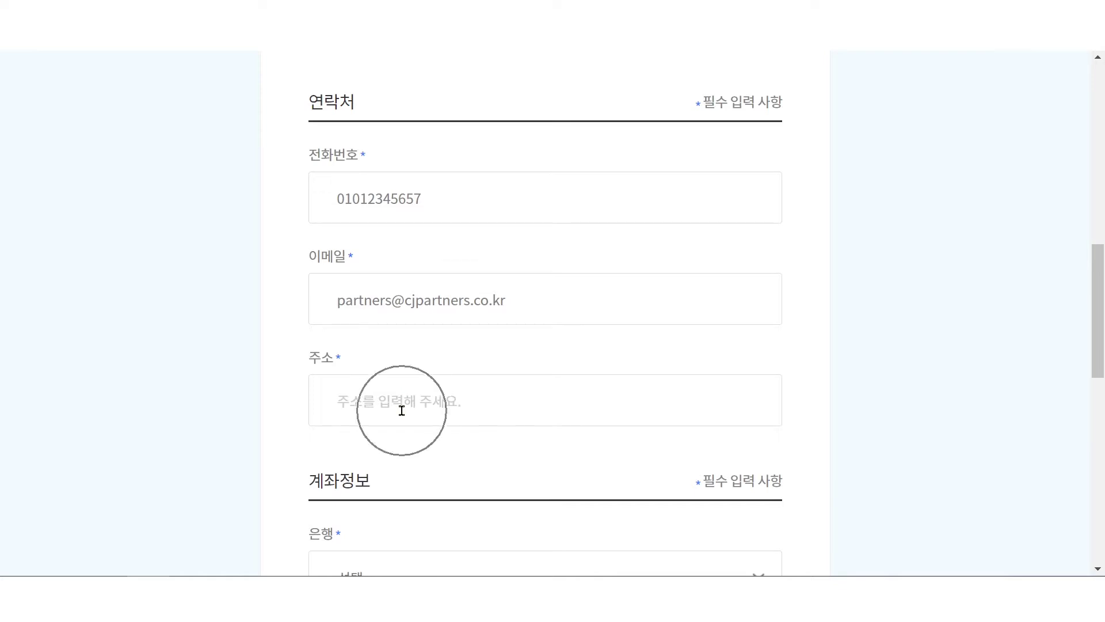
scroll(407, 435, down, 7)
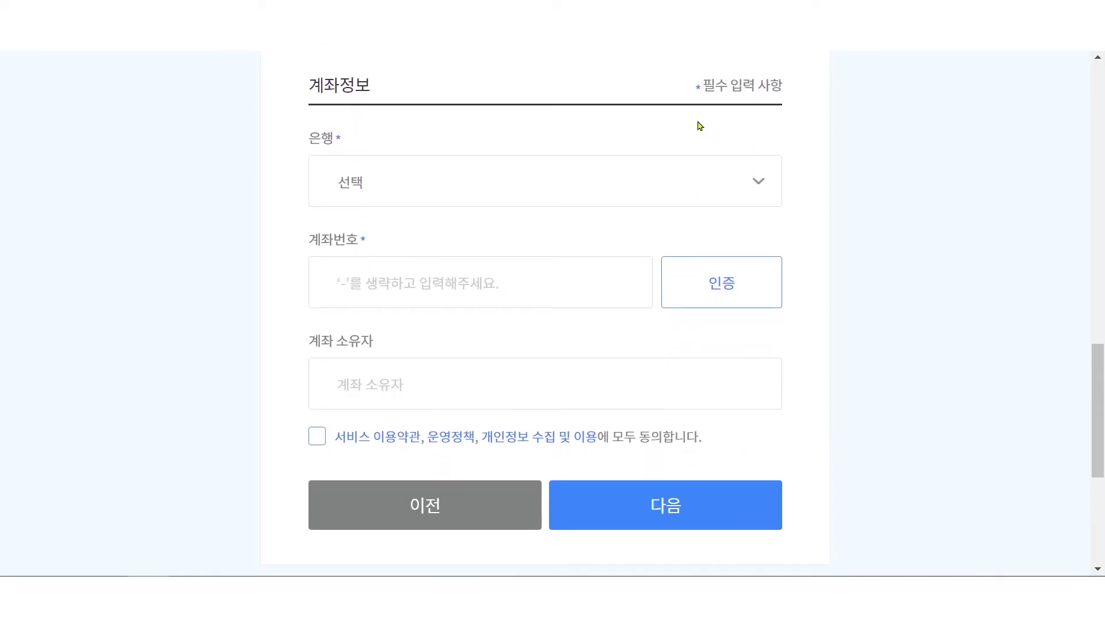
- Enter 12345678 as the bank account number, leaving the bank unselected
click(525, 175)
click(526, 174)
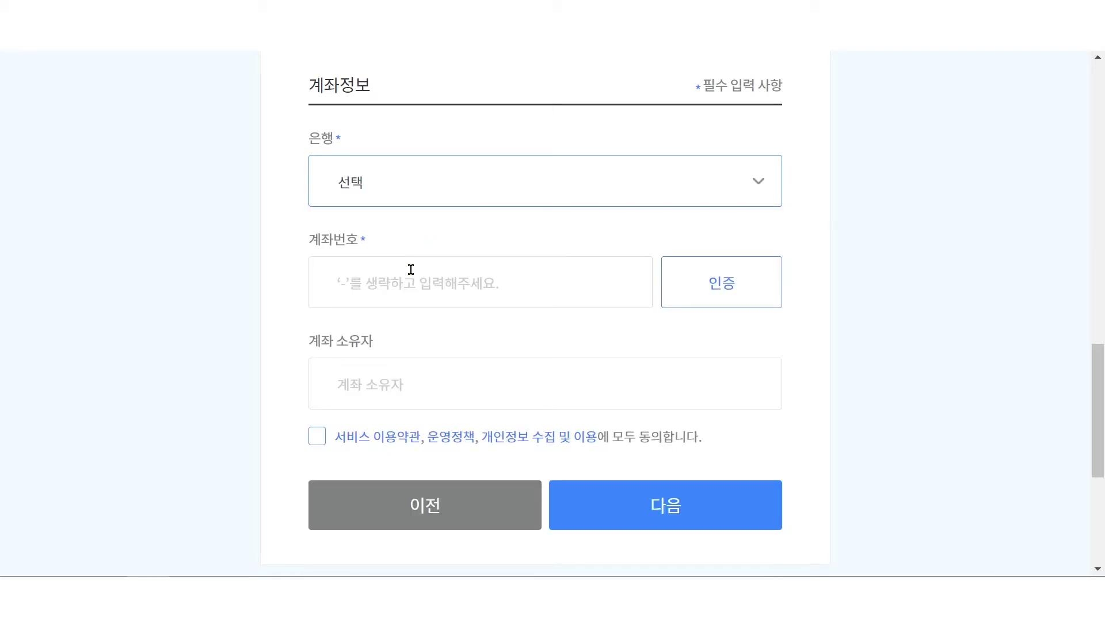
click(448, 286)
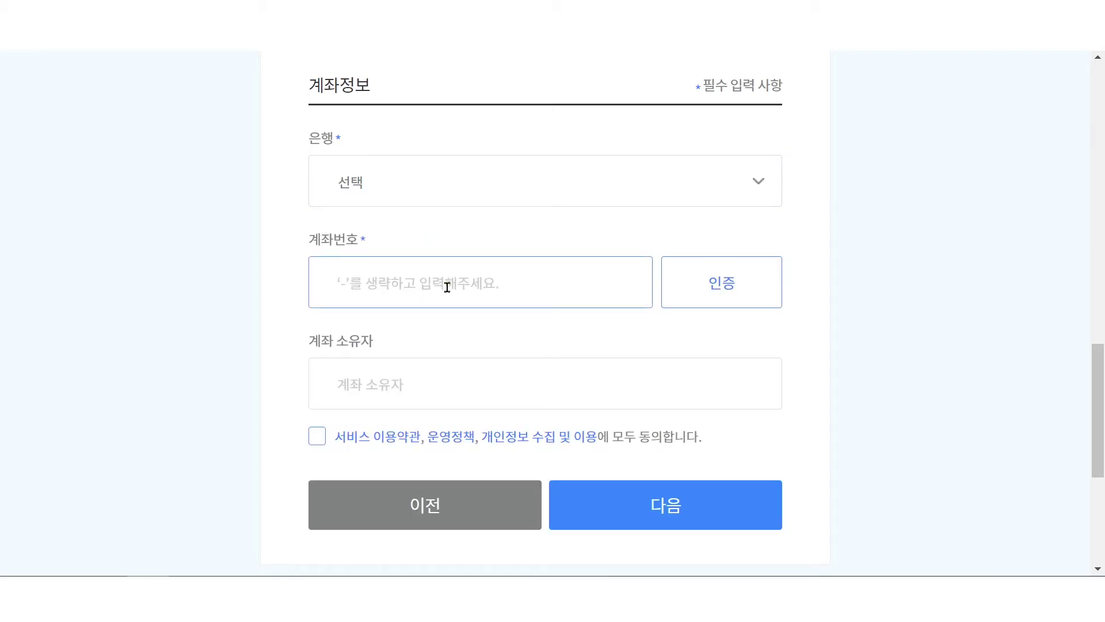
text(1234)
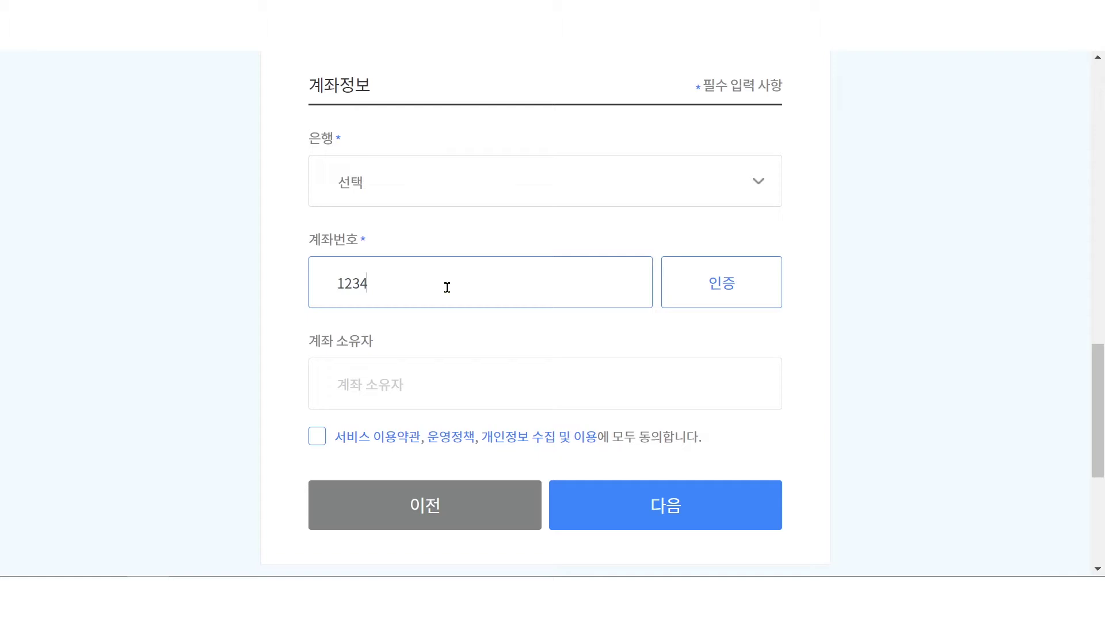
text(56789)
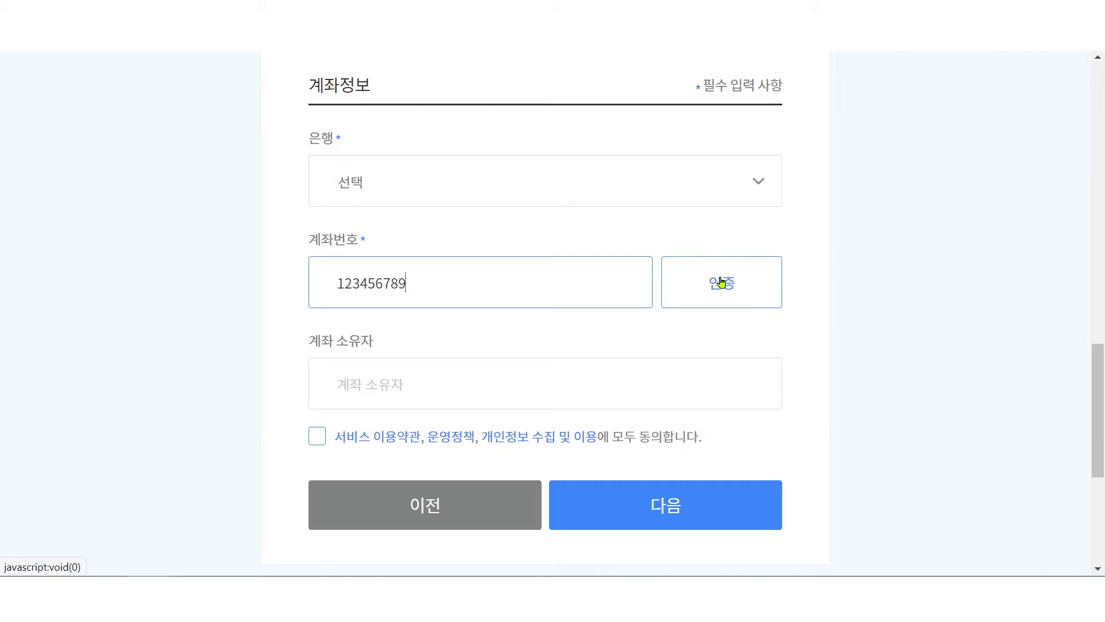
click(405, 396)
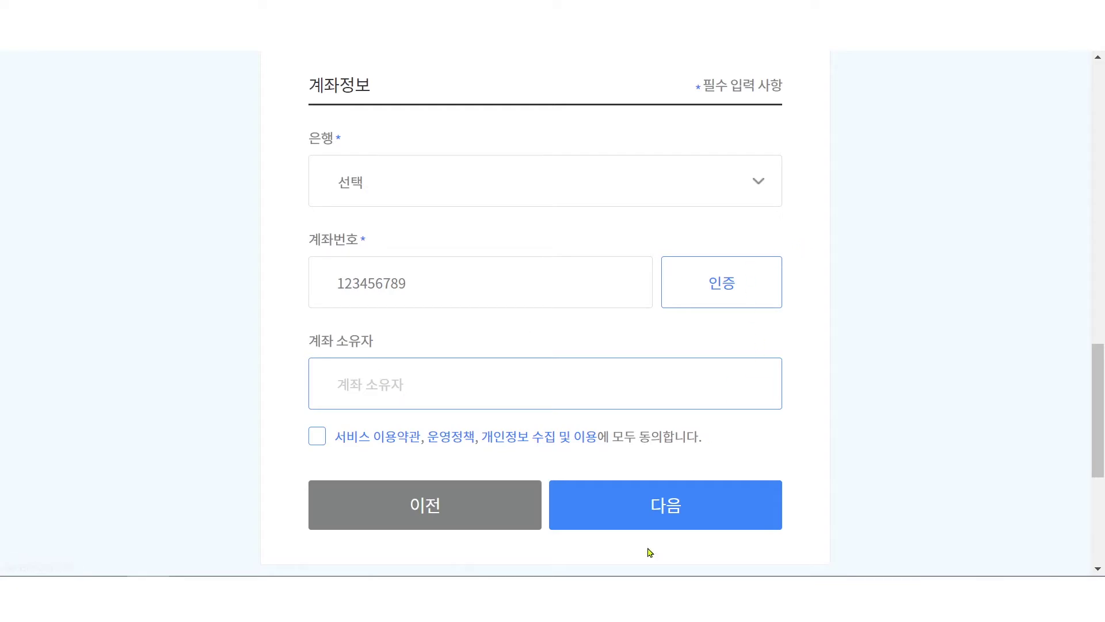
- Agree to all service terms and the privacy policy and continue the signup
click(316, 436)
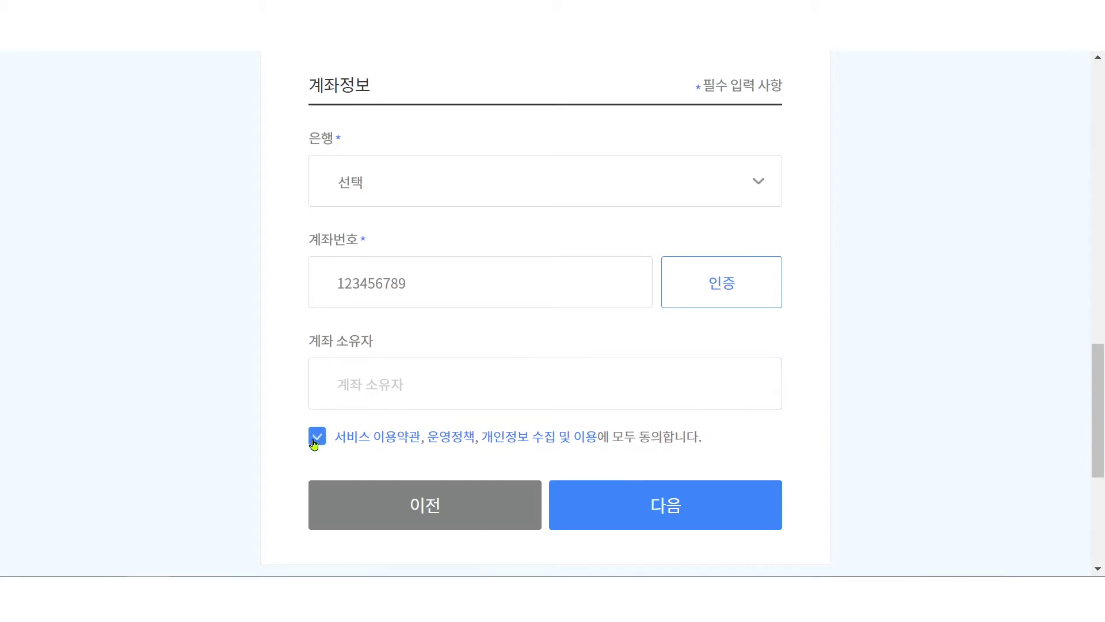
click(679, 509)
click(360, 391)
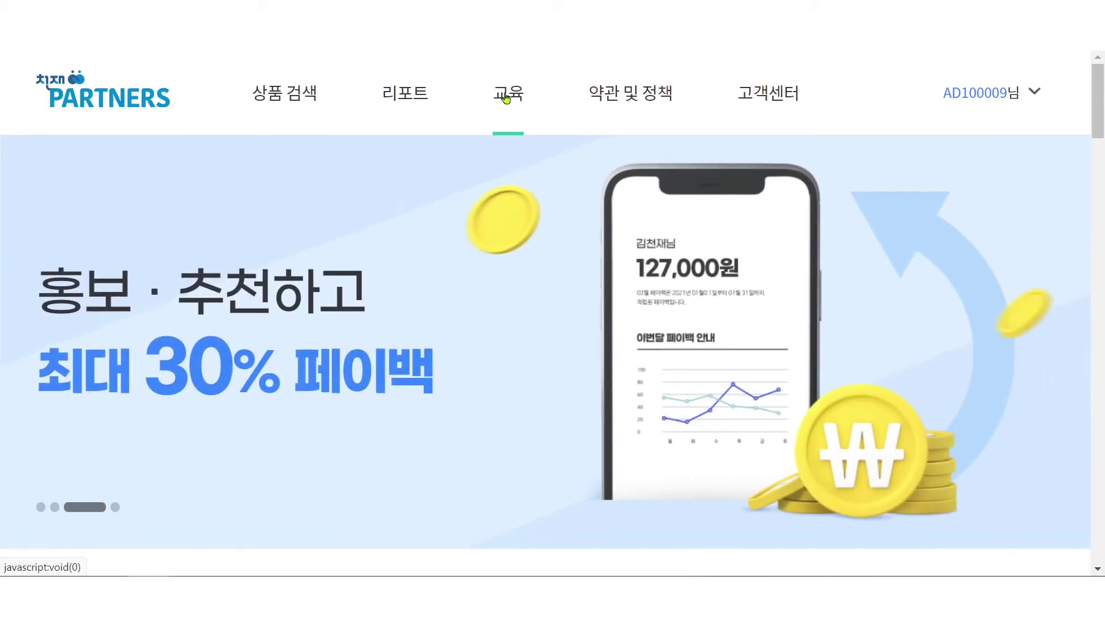
- Visit the 마케팅 교육 page, then go to the 상품링크 product link list
click(505, 96)
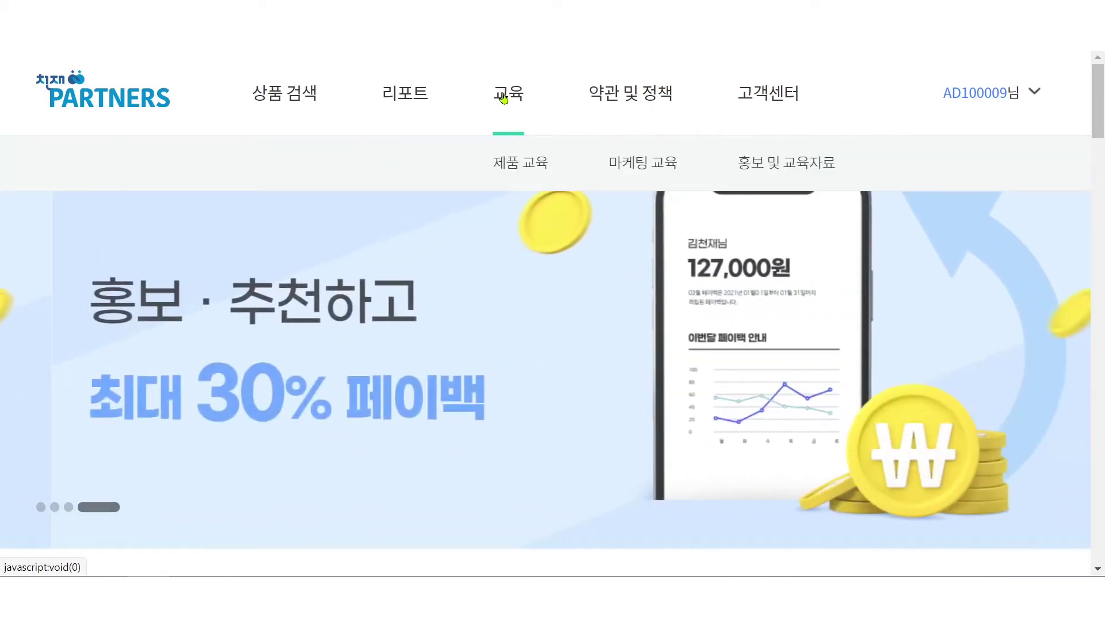
click(647, 160)
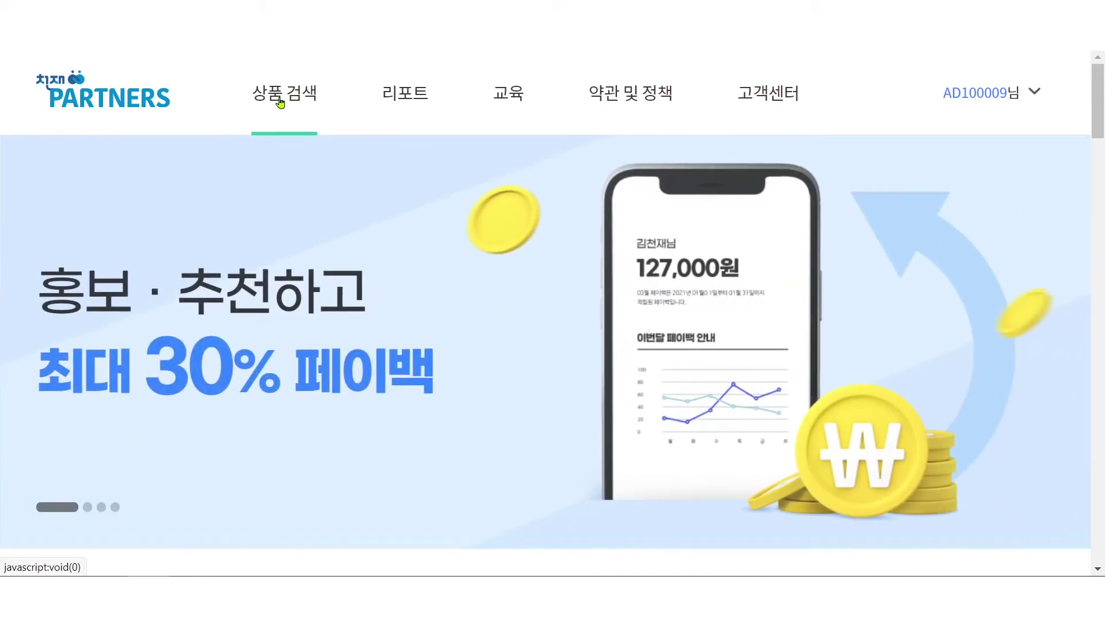
click(281, 103)
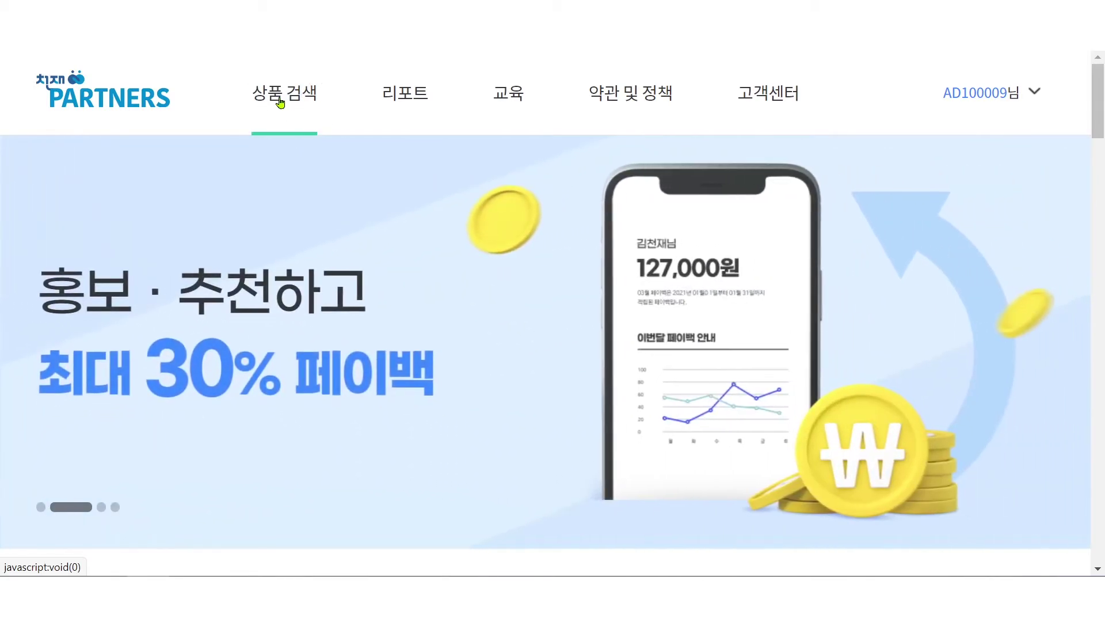
click(282, 170)
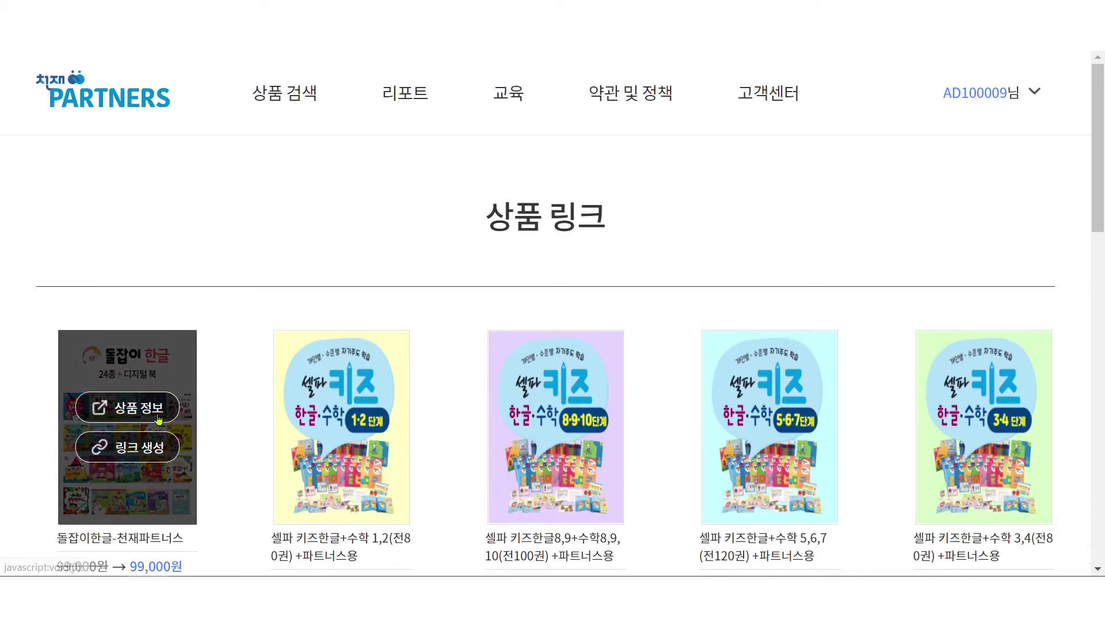
- Open the shop page for the 셀파 키즈한글+수학 1,2 bundle and scroll to its purchase options
mouse_move(338, 409)
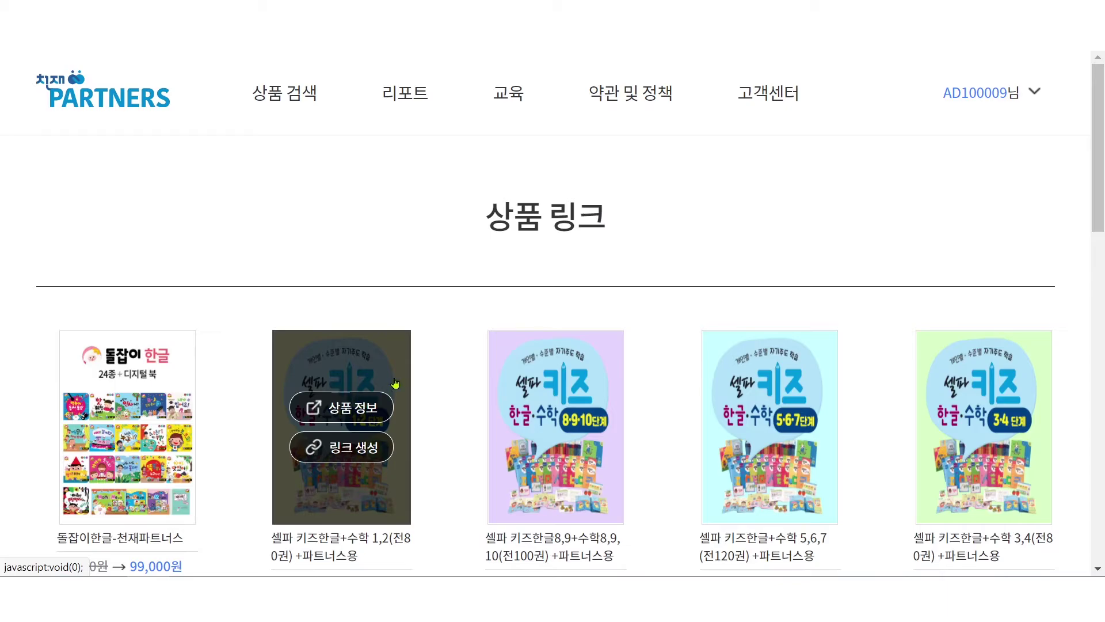
mouse_move(522, 366)
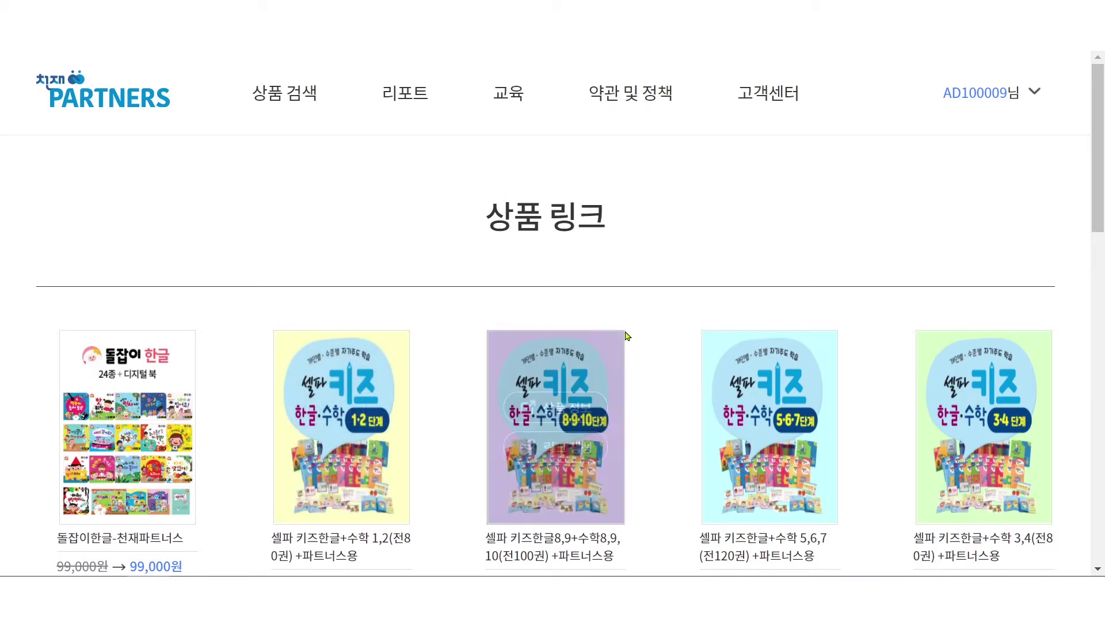
mouse_move(810, 436)
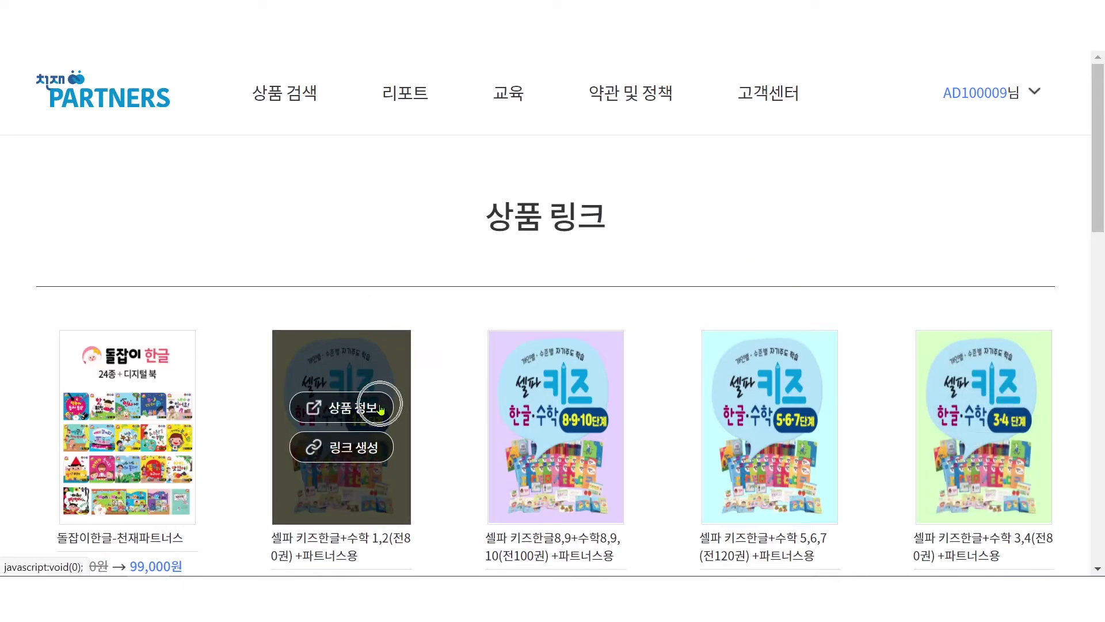
key(ctrl)
key(ctrl)
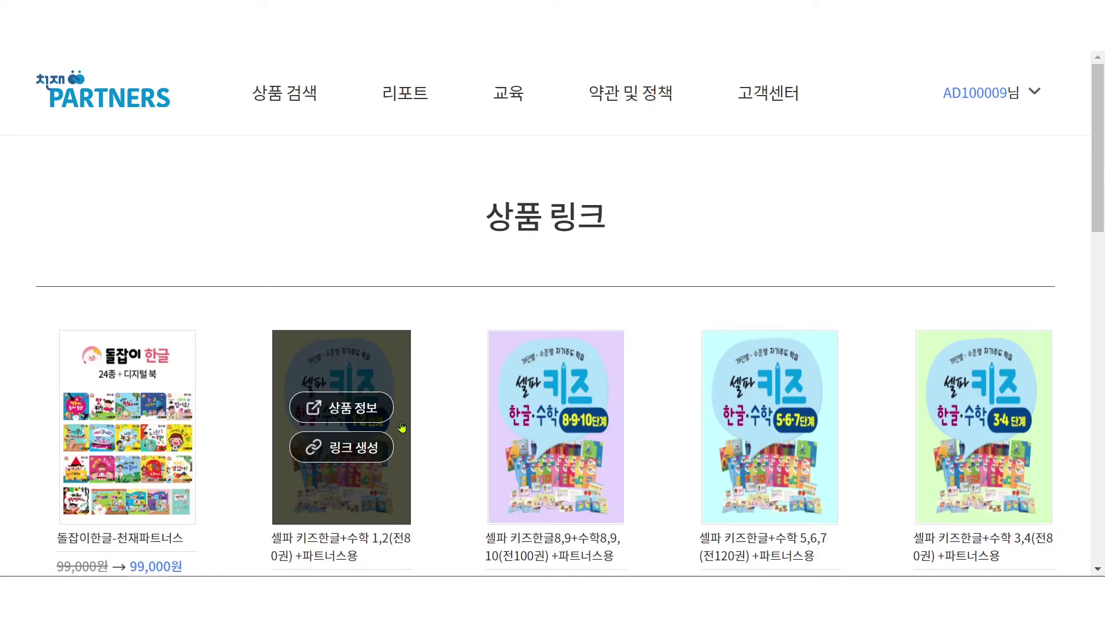
key(ctrl)
key(ctrl)
click(348, 407)
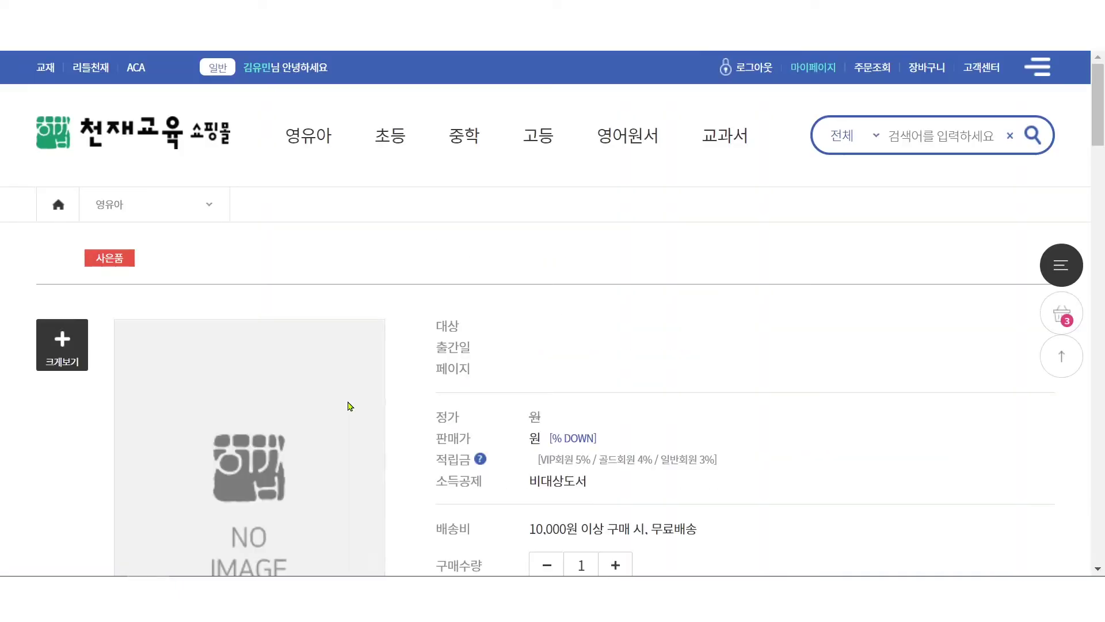
scroll(883, 411, down, 5)
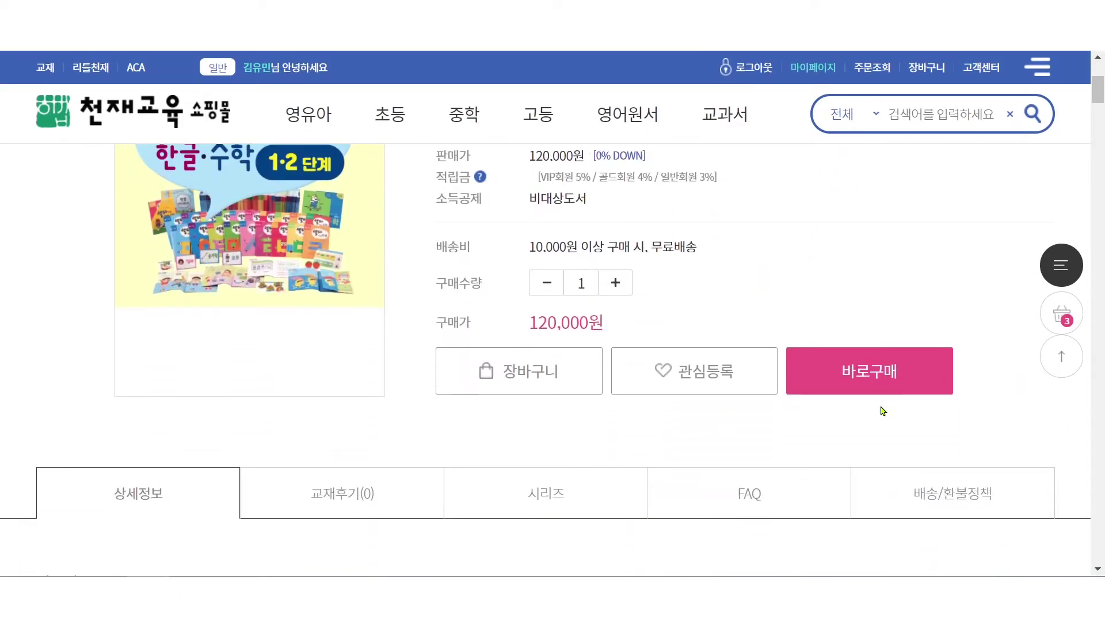
key(ctrl)
- Buy the 셀파 키즈한글+수학 1,2 bundle directly and submit the 120,000원 payment
click(875, 374)
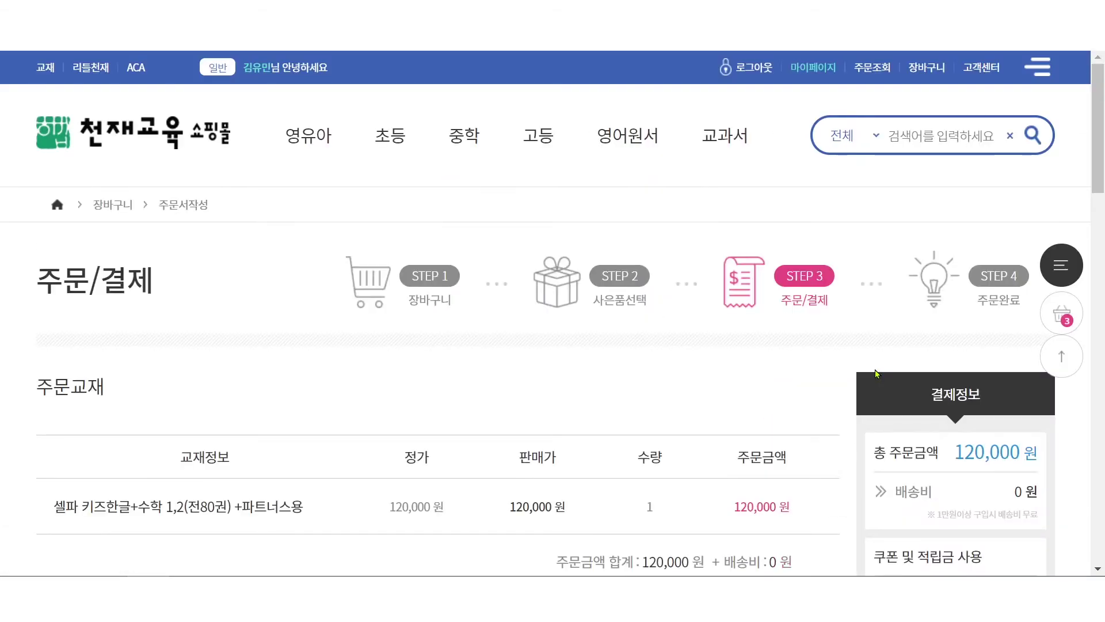
scroll(875, 368, down, 6)
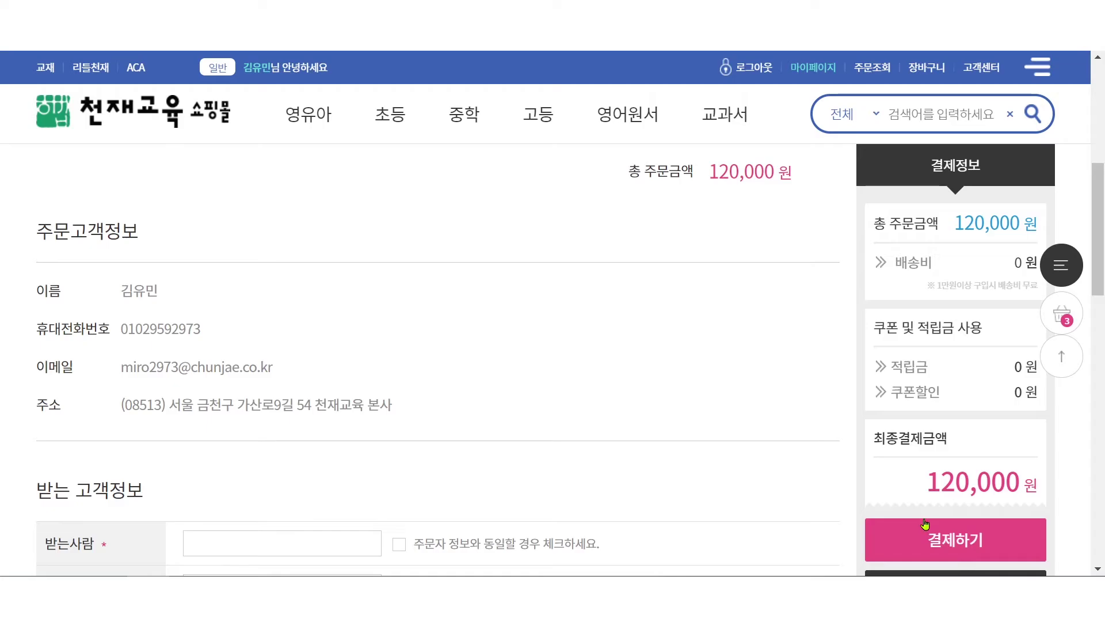
scroll(921, 521, down, 1)
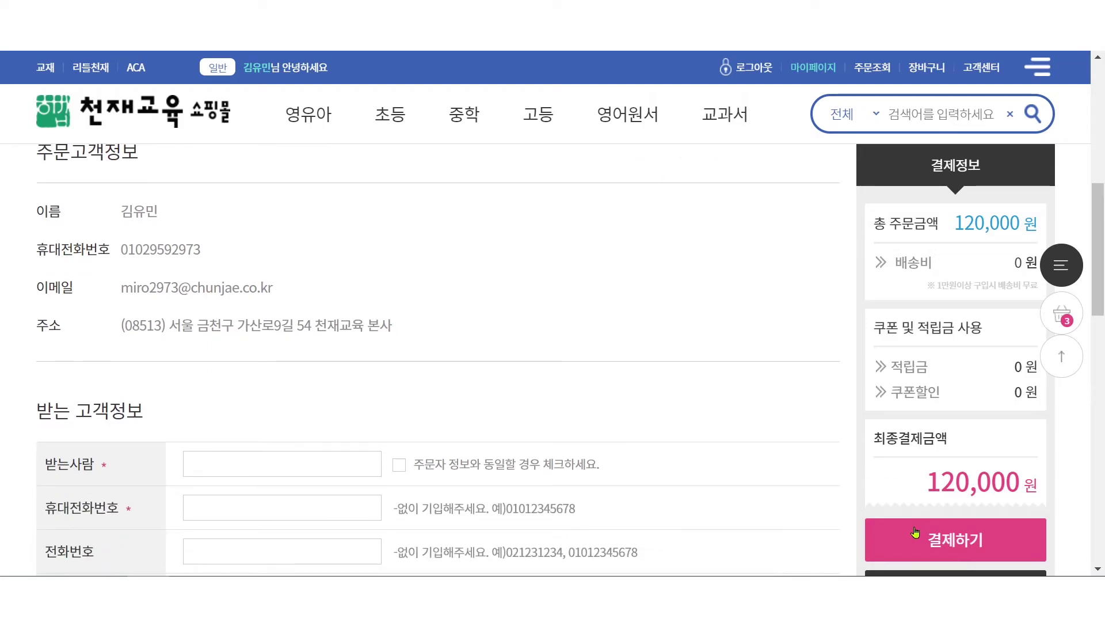
click(915, 532)
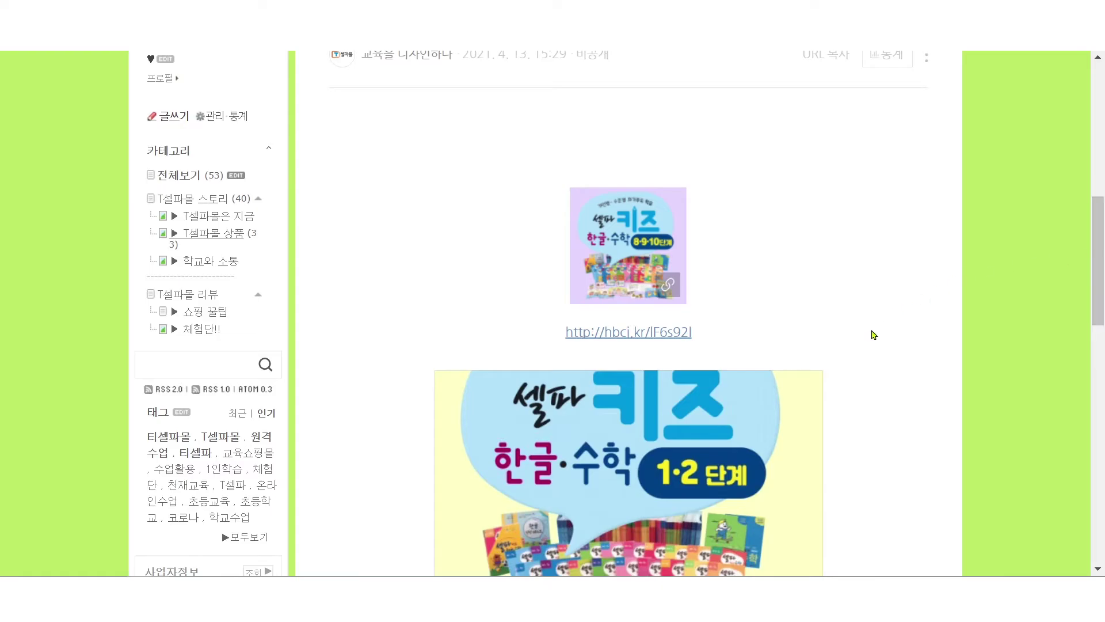
scroll(871, 335, down, 10)
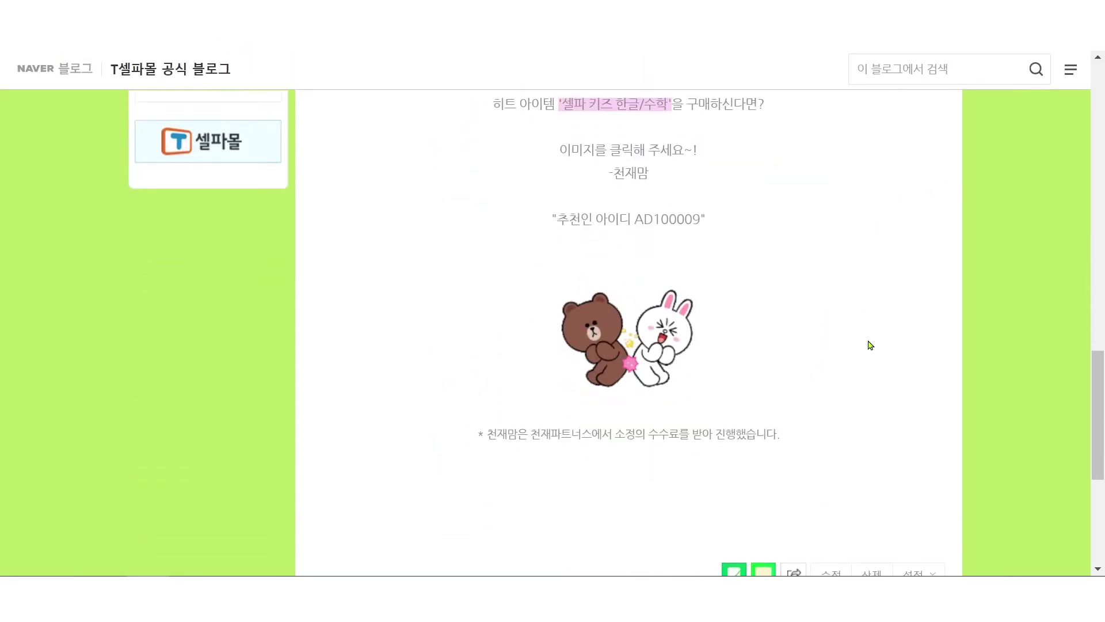
scroll(871, 344, down, 1)
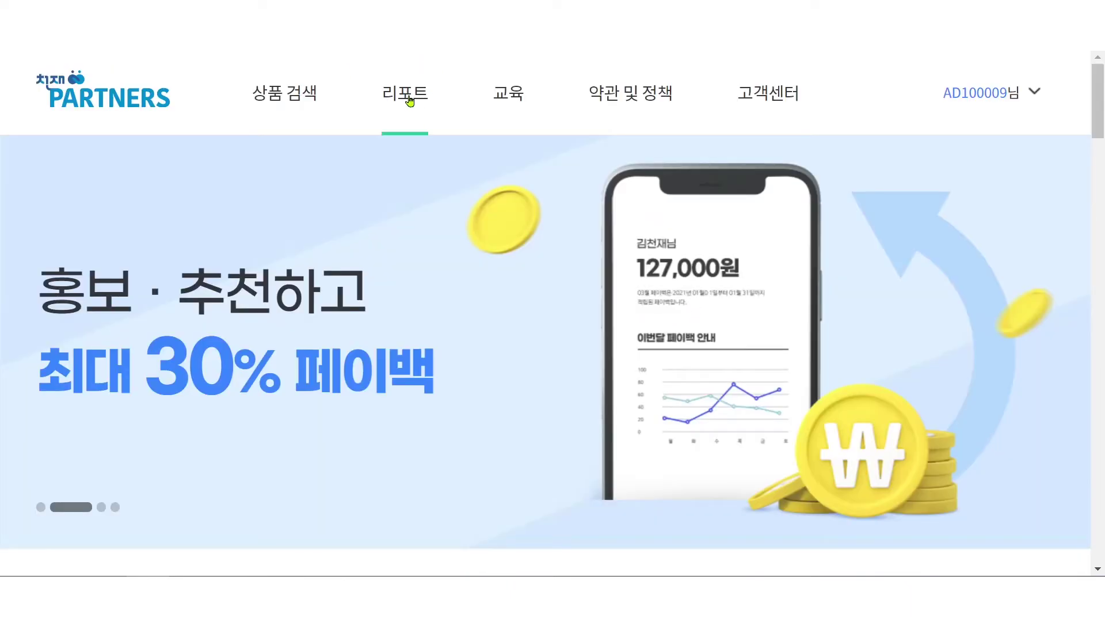
- From the 홍보리포트 promotion report, start registering a new promotion commission
click(408, 99)
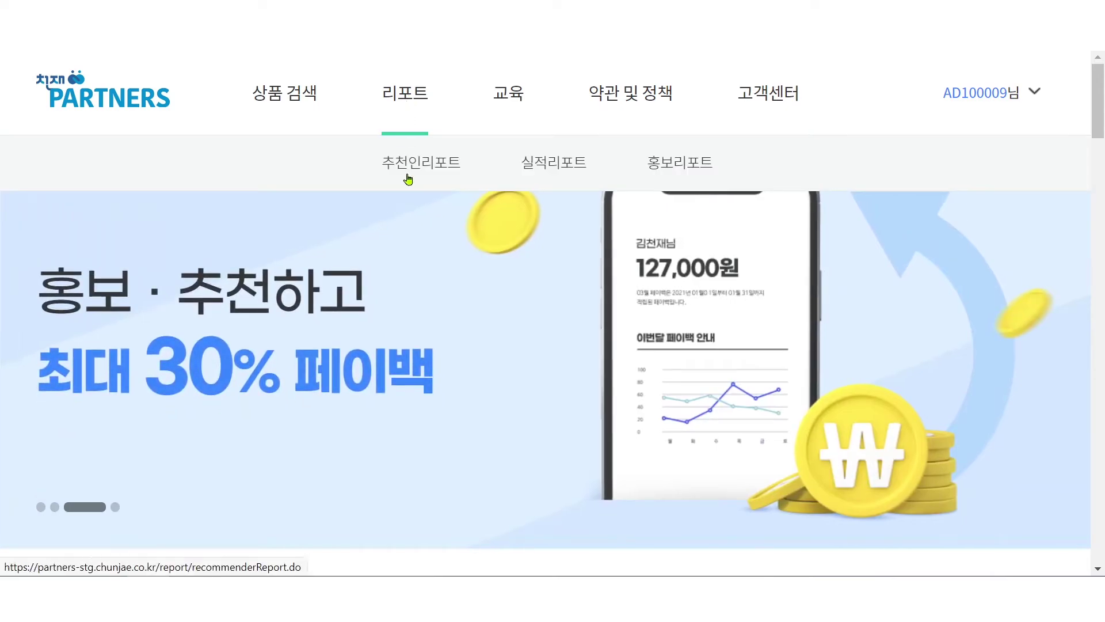
click(679, 168)
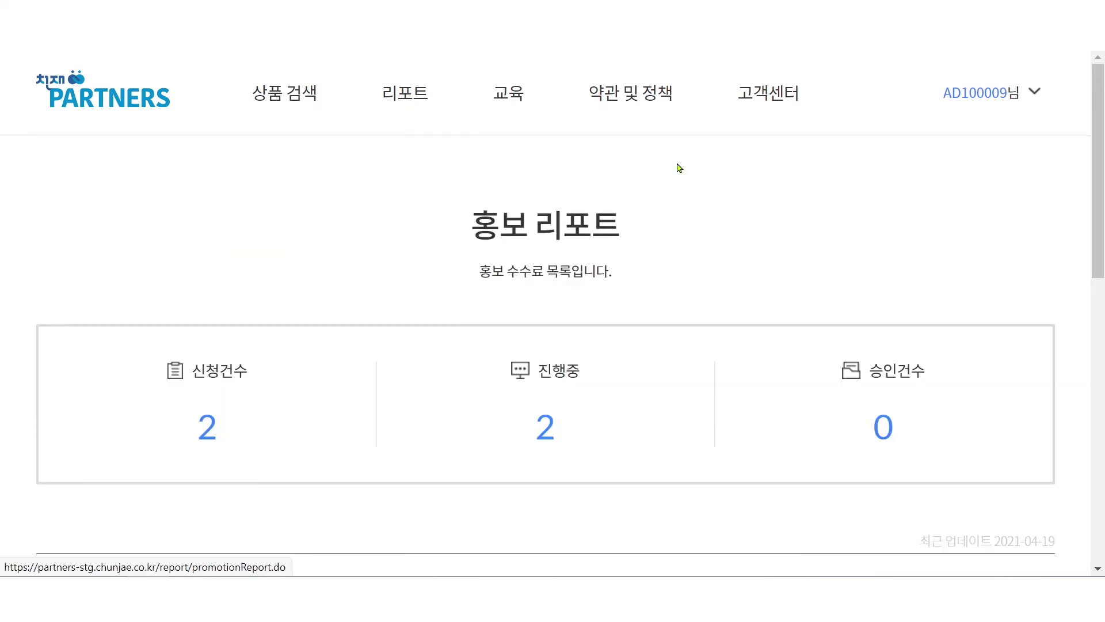
scroll(680, 184, down, 5)
scroll(684, 206, down, 4)
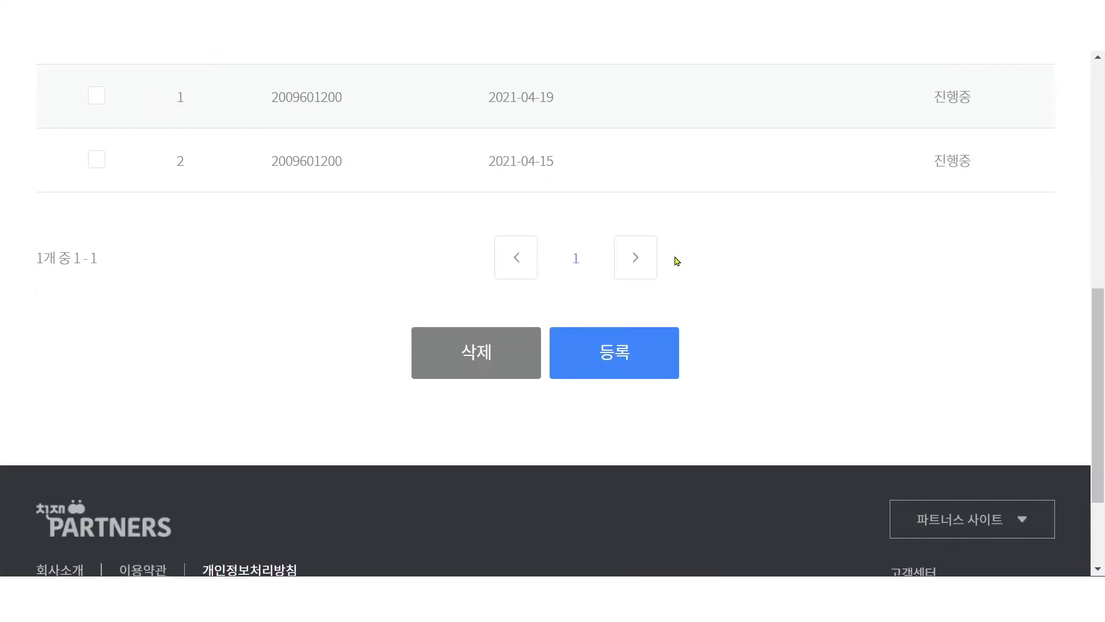
click(600, 360)
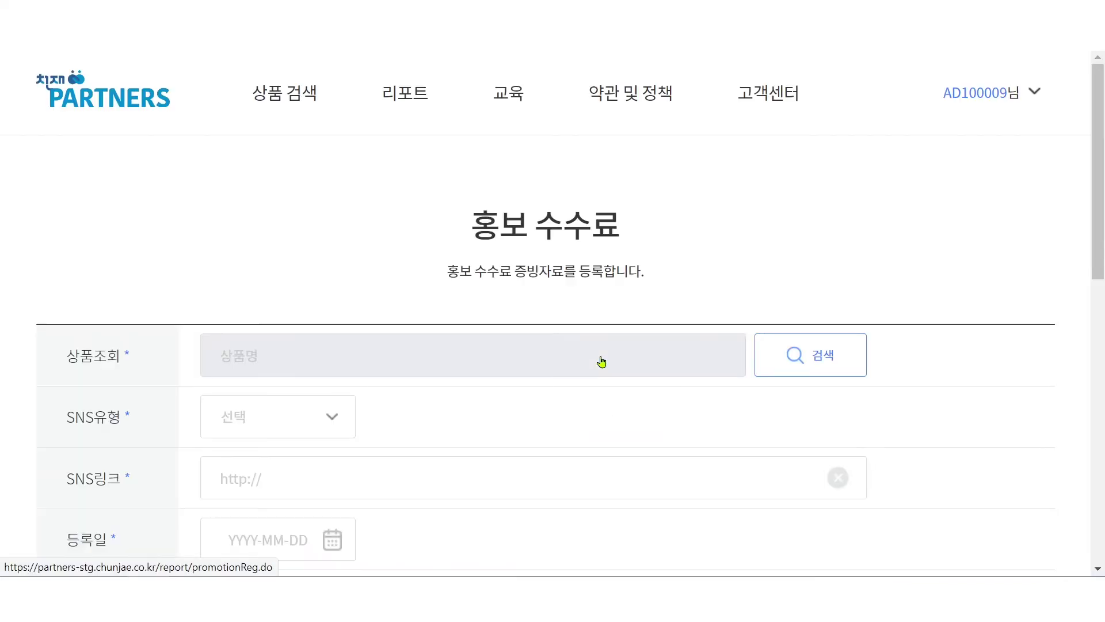
- Pick 셀파 키즈한글+수학 1,2(전80권) +파트너스용 as the promoted product and submit the registration
click(768, 377)
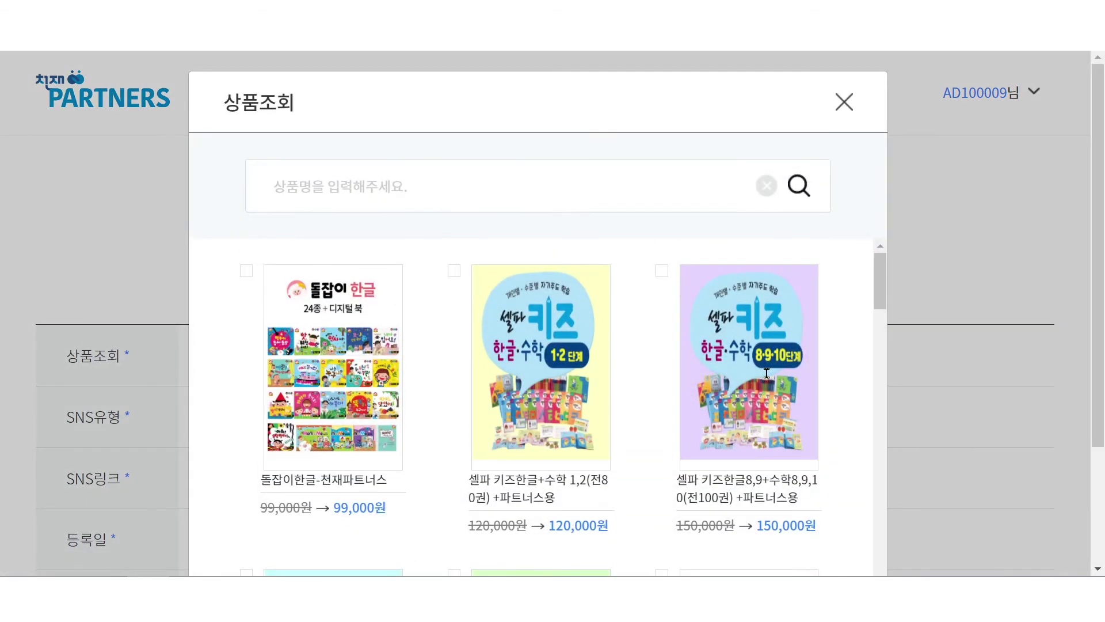
click(455, 271)
scroll(847, 274, down, 3)
scroll(790, 528, down, 15)
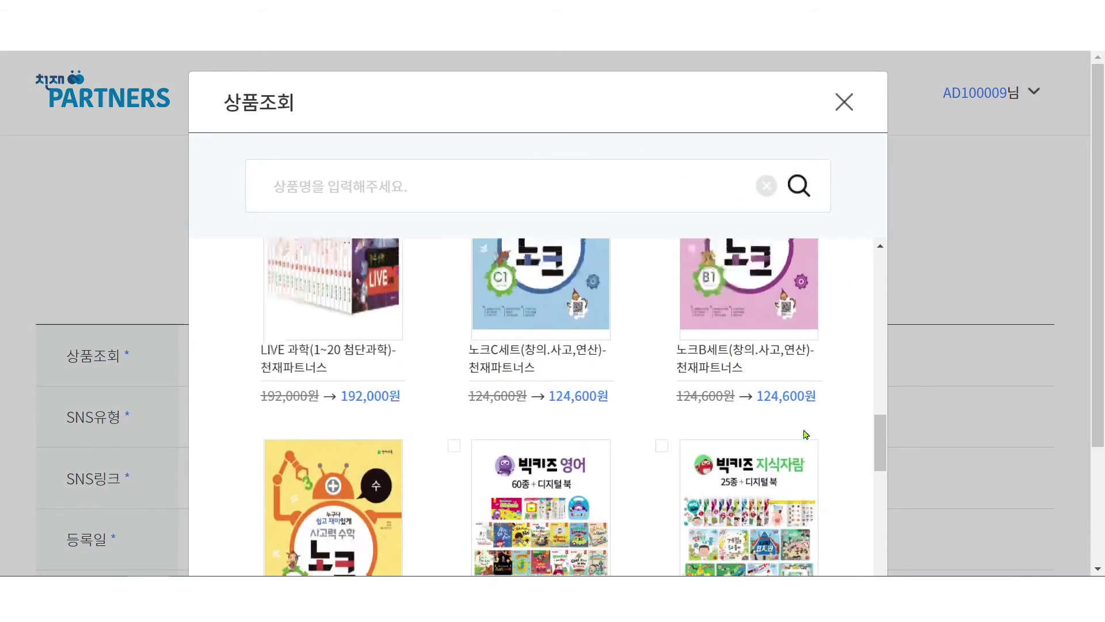
scroll(1029, 476, down, 3)
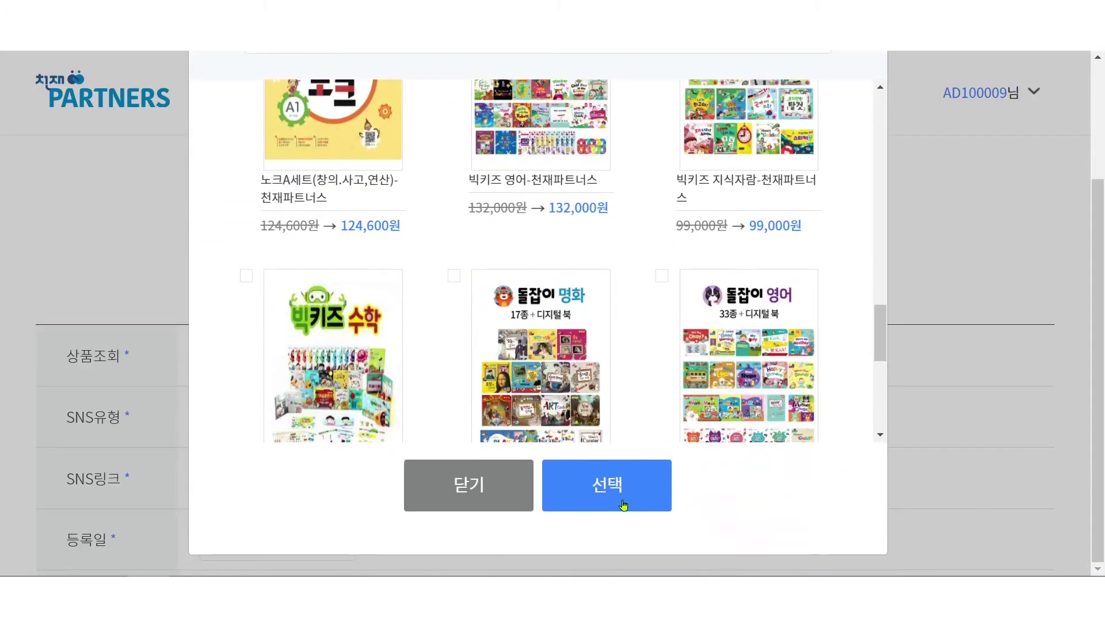
click(622, 502)
scroll(572, 409, down, 1)
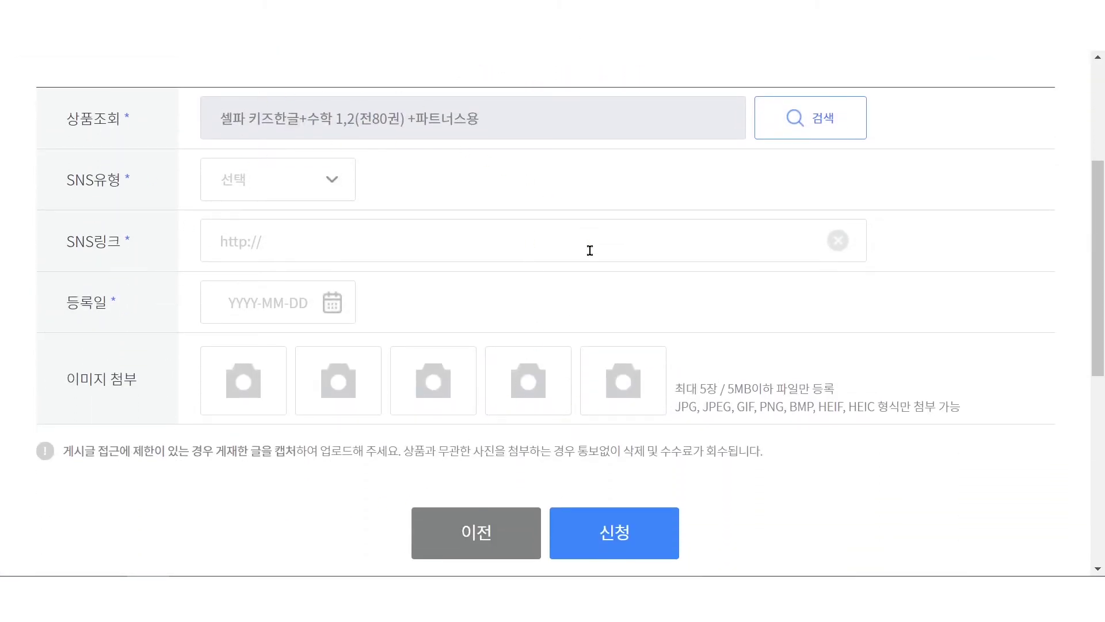
click(615, 544)
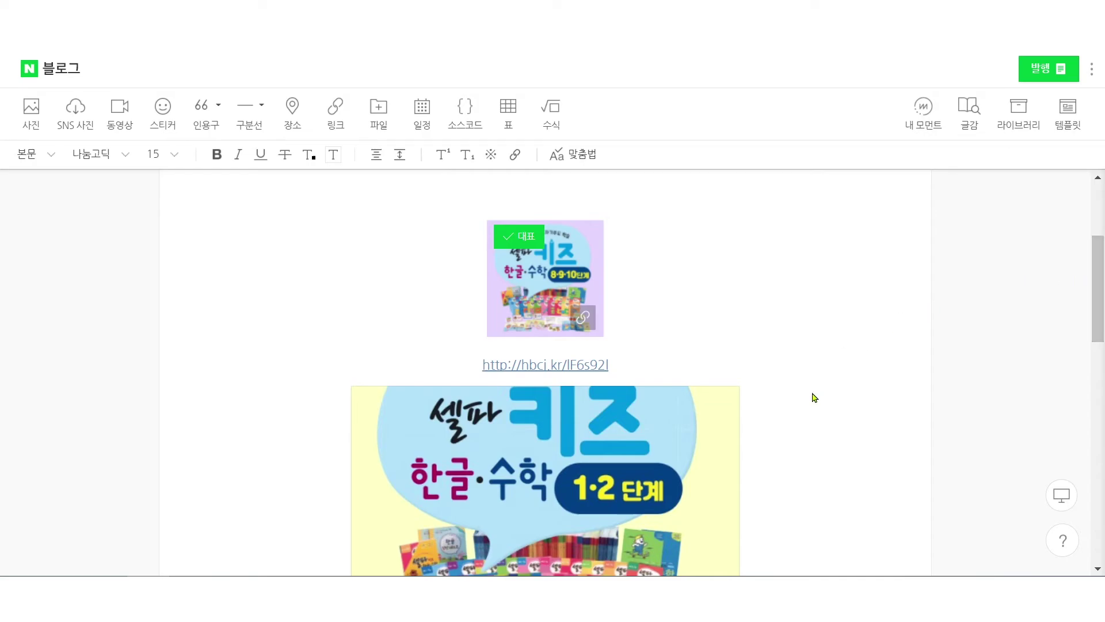
- Paste #천재파트너스 #교육제품홍보 #천재교육 on a new line below the 추천인 아이디 line
scroll(814, 398, down, 1)
scroll(814, 397, down, 5)
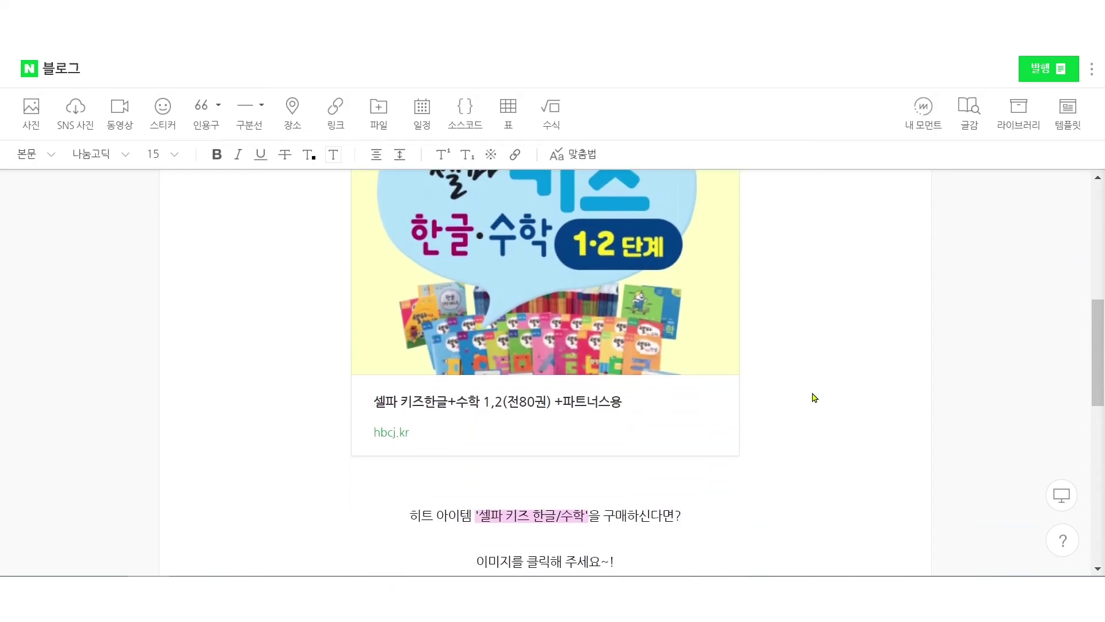
scroll(814, 397, down, 3)
click(538, 209)
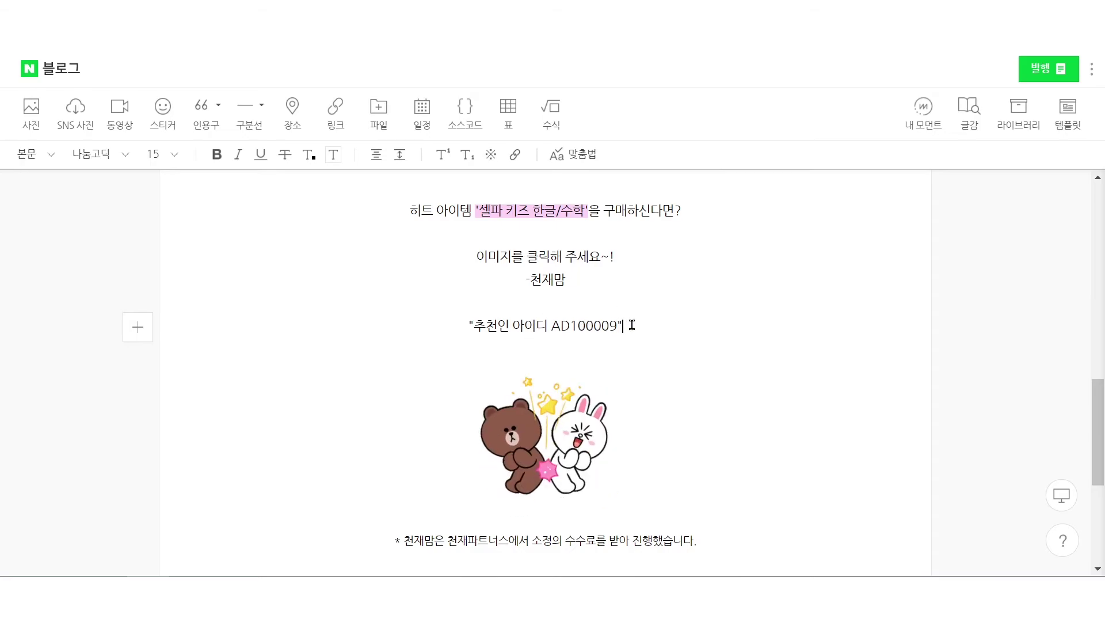
key(Return)
text(#천재파트너스 #교육제품홍보 #천재교육)
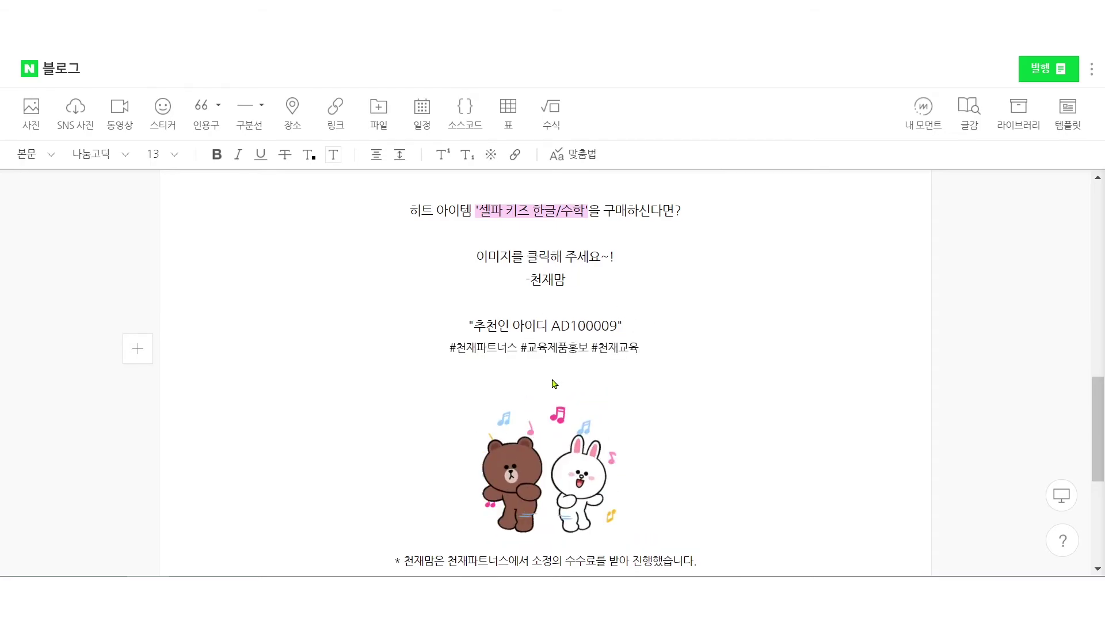
scroll(742, 410, down, 1)
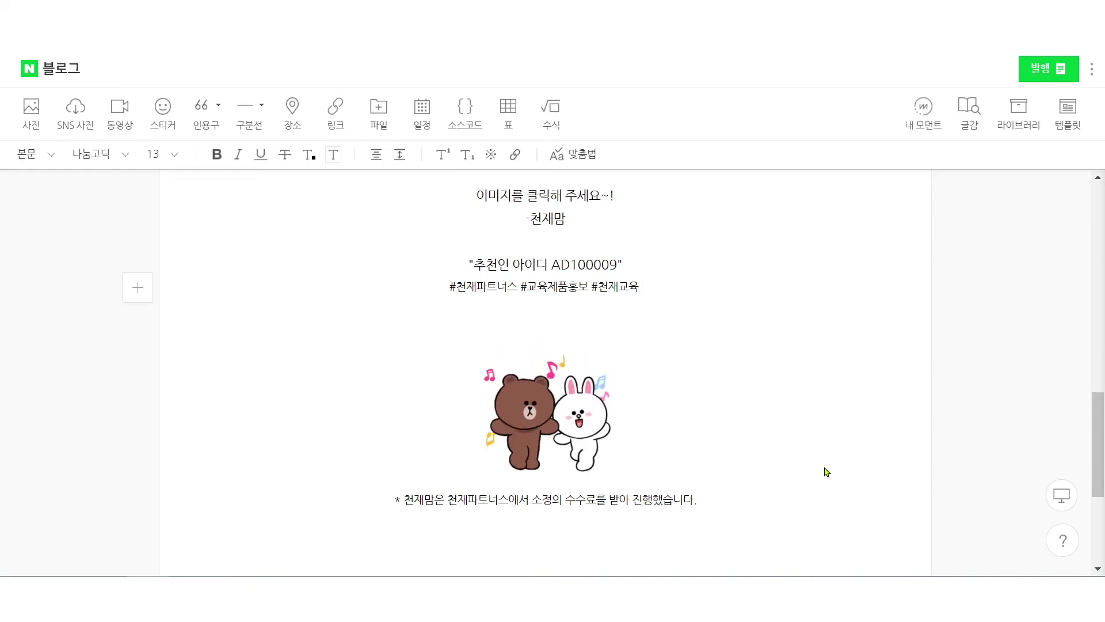
scroll(827, 471, up, 1)
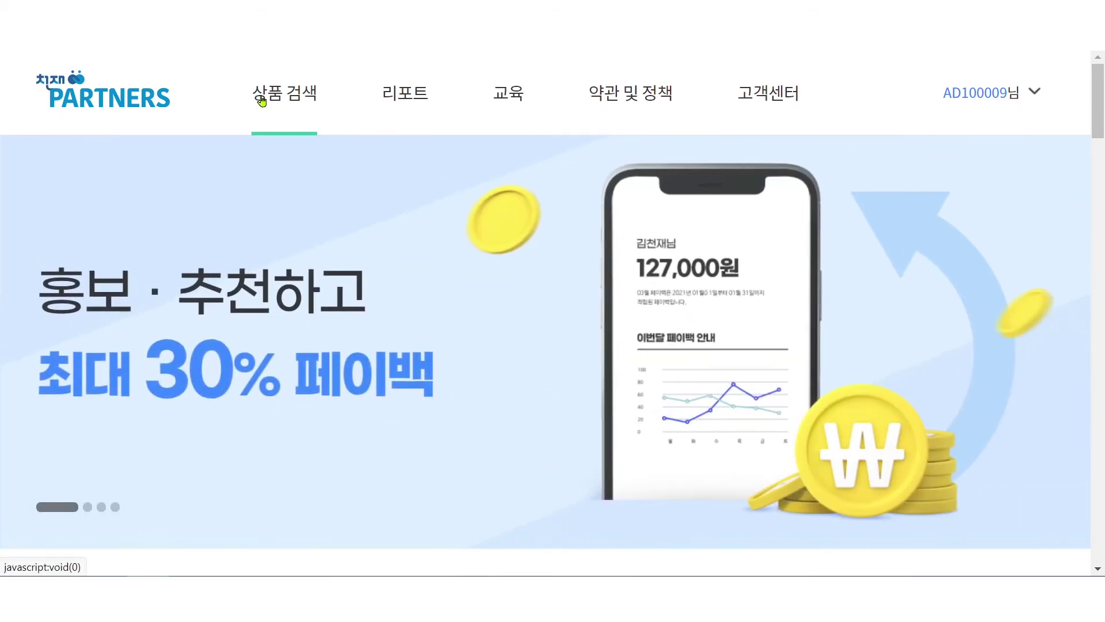
- Generate a partner link for 셀파 키즈한글+수학 1,2 from the 상품링크 list
click(262, 101)
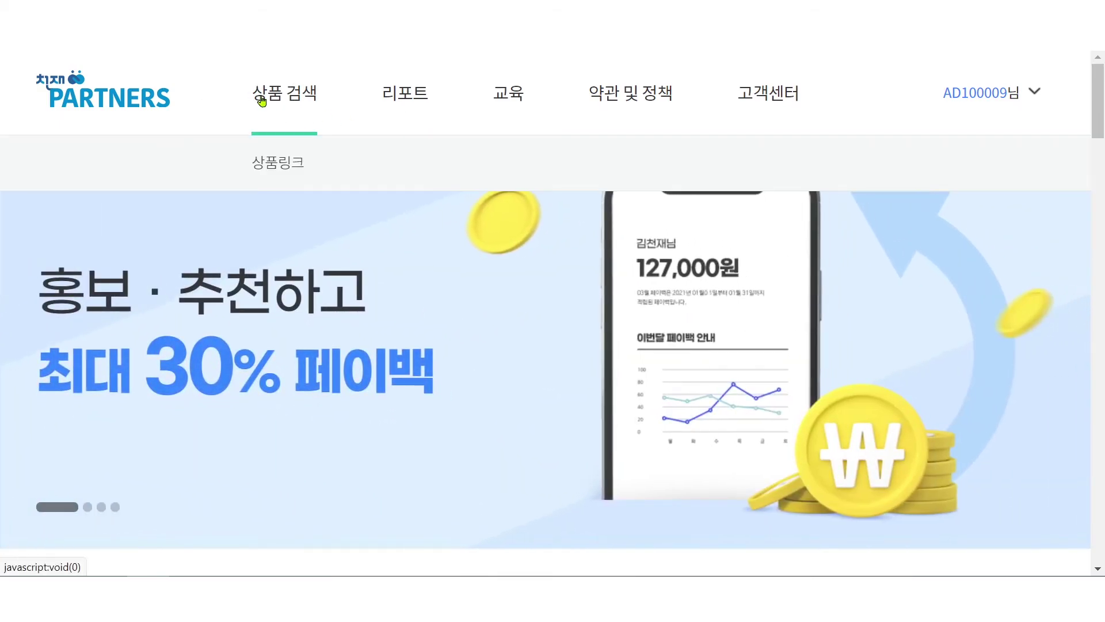
click(274, 165)
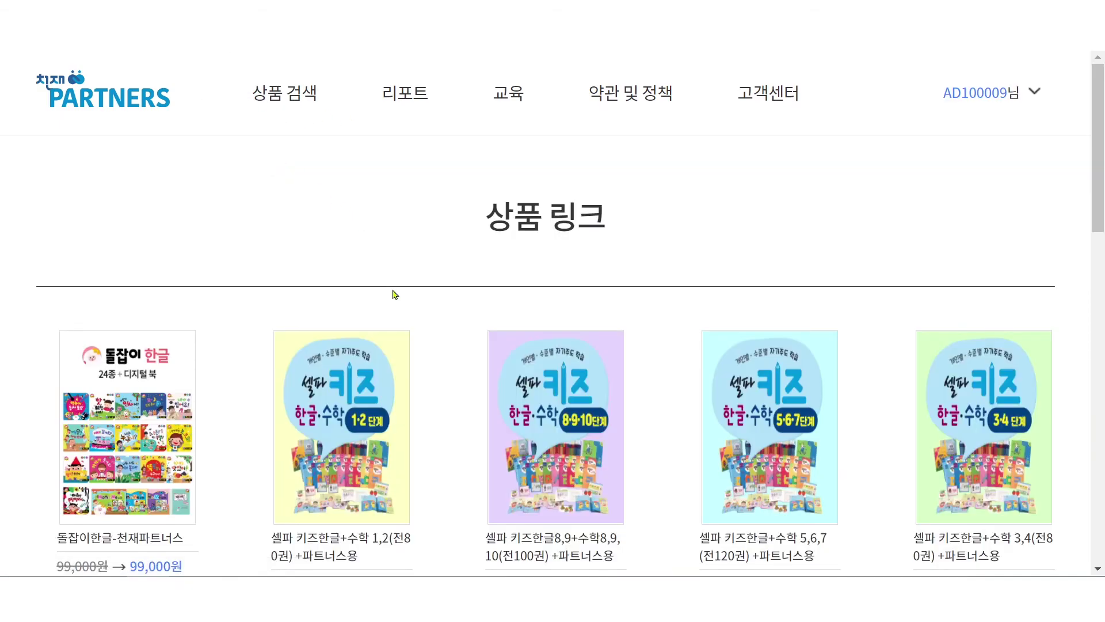
scroll(395, 294, down, 1)
mouse_move(352, 391)
click(352, 375)
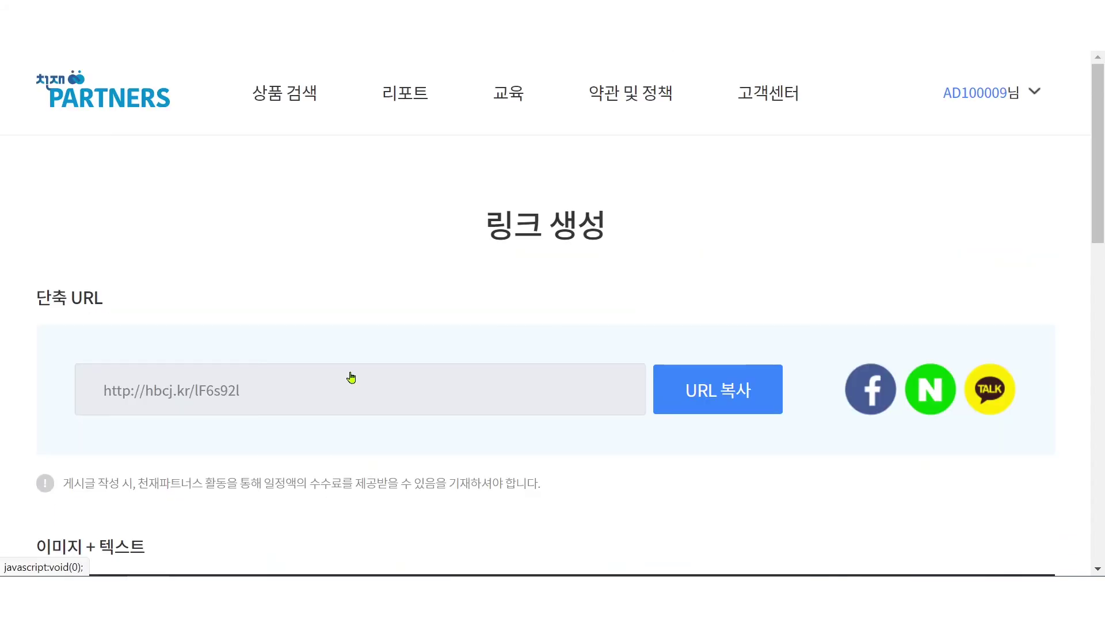
- Copy the partner link's short URL and then its HTML tag
scroll(756, 406, down, 1)
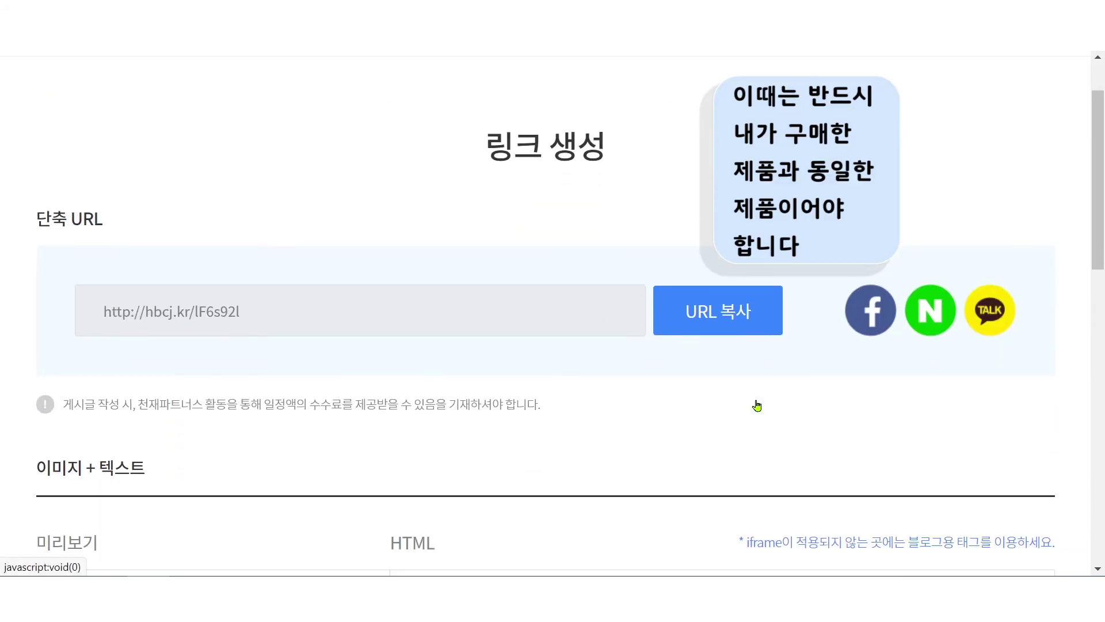
click(720, 304)
scroll(716, 303, down, 1)
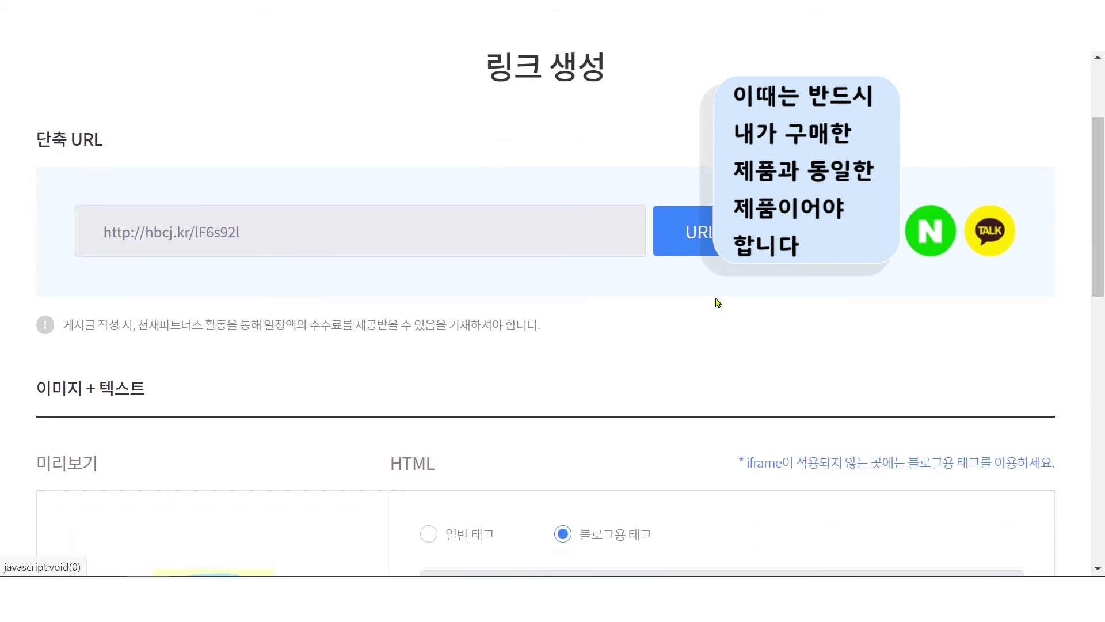
scroll(716, 303, down, 2)
scroll(562, 478, down, 2)
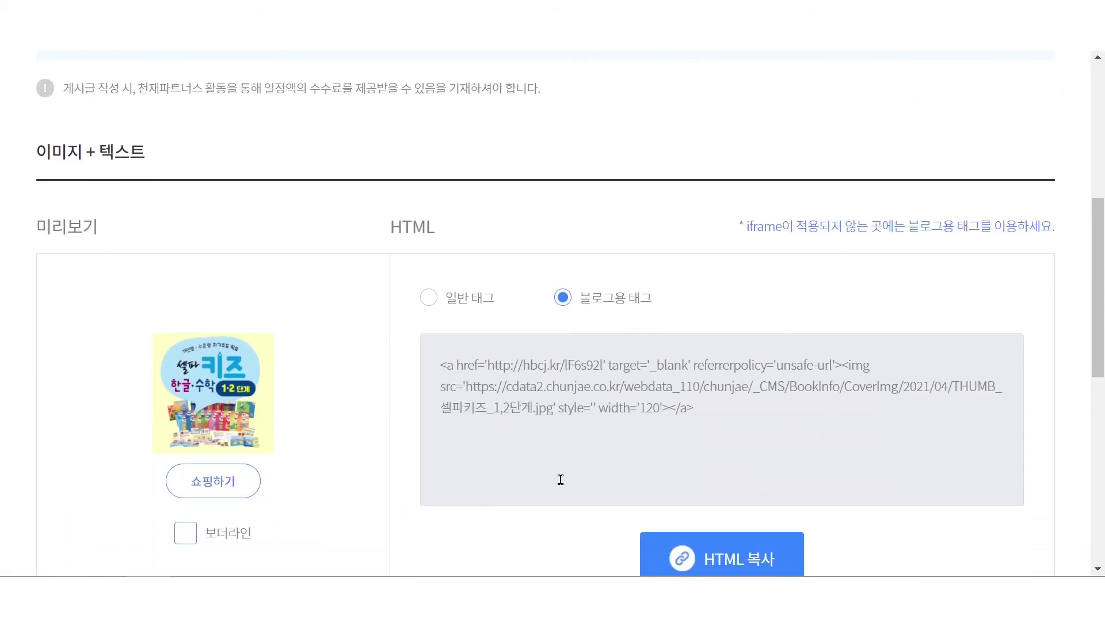
click(752, 461)
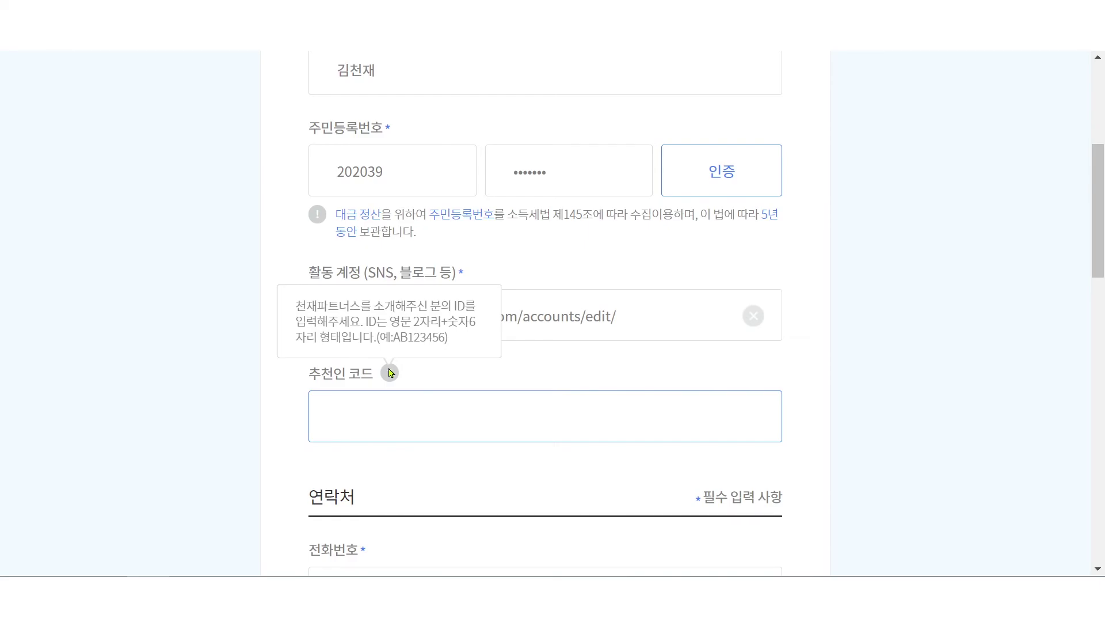
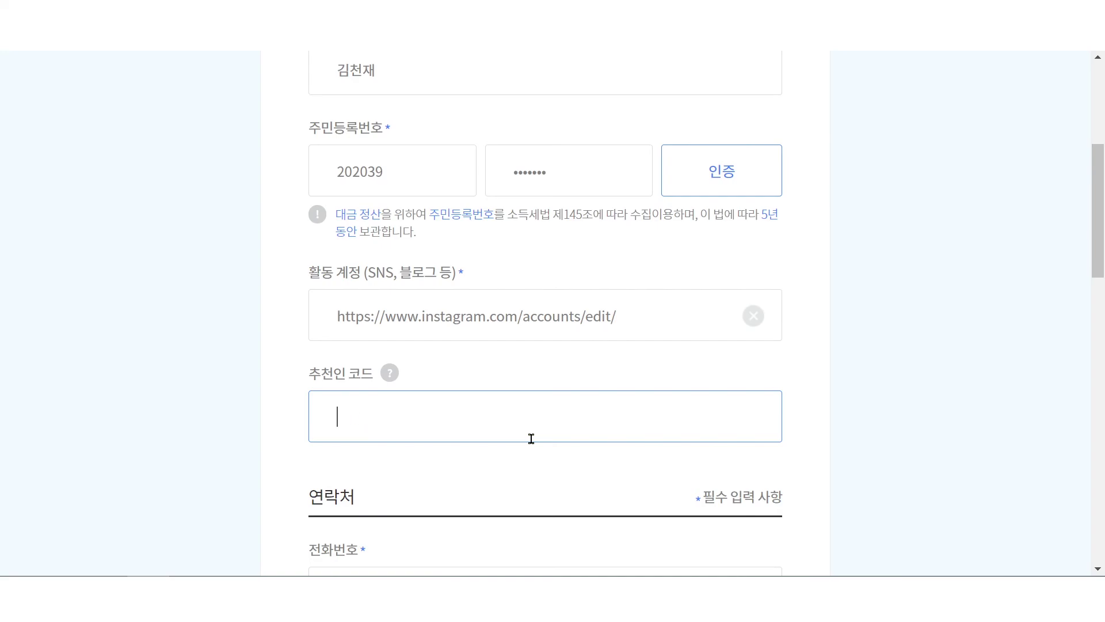
click(388, 377)
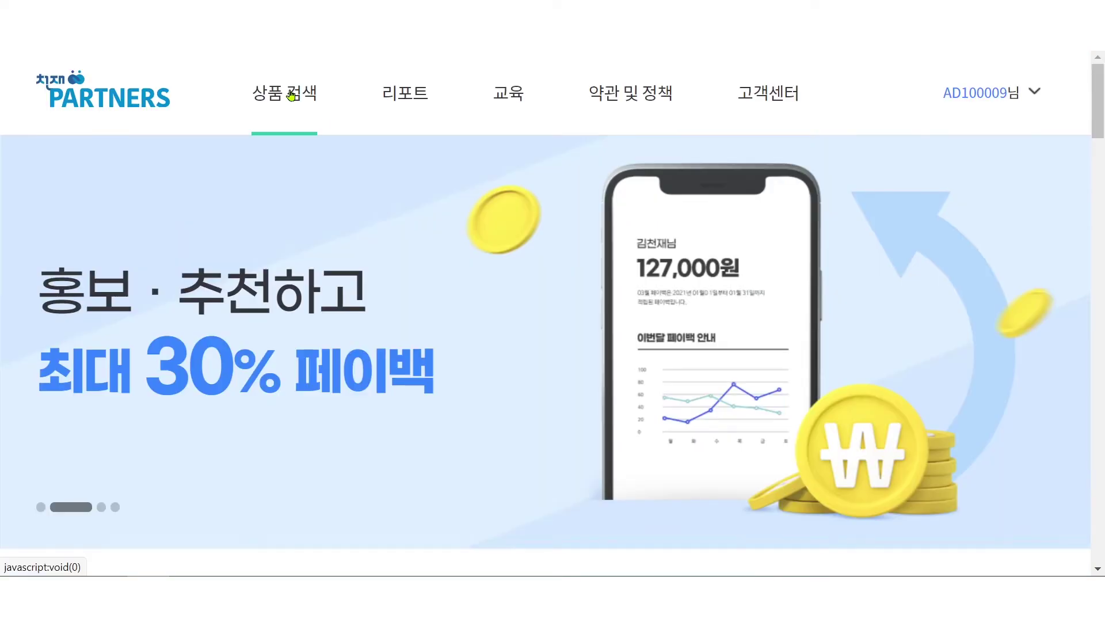
- Regenerate the 셀파 키즈한글+수학 1,2 partner link from 상품링크 and copy its short URL
mouse_move(292, 95)
click(284, 162)
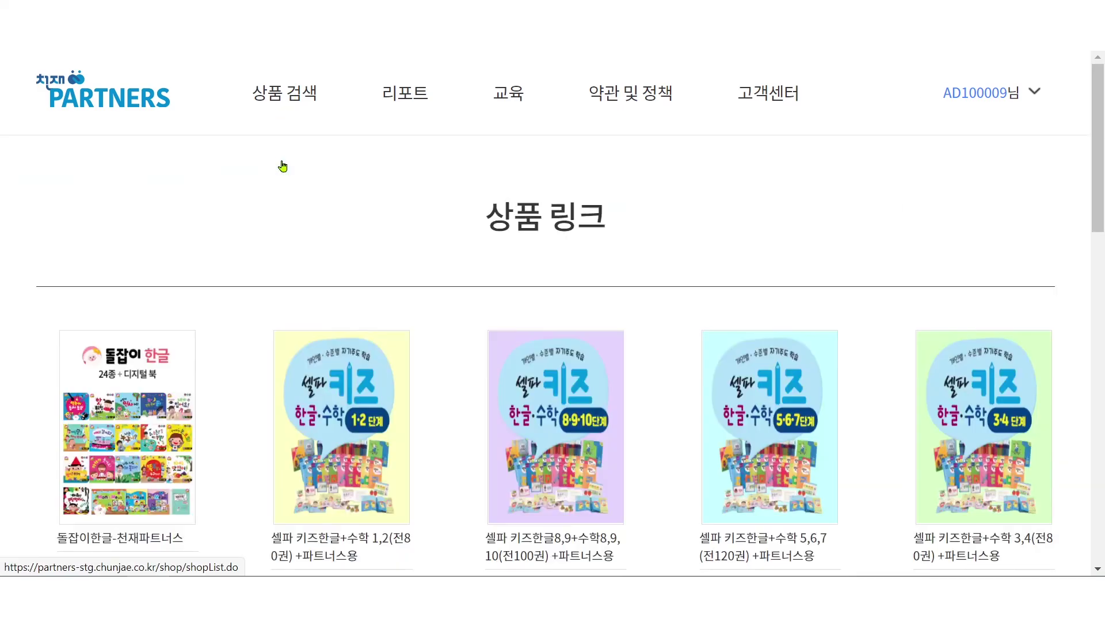
mouse_move(377, 490)
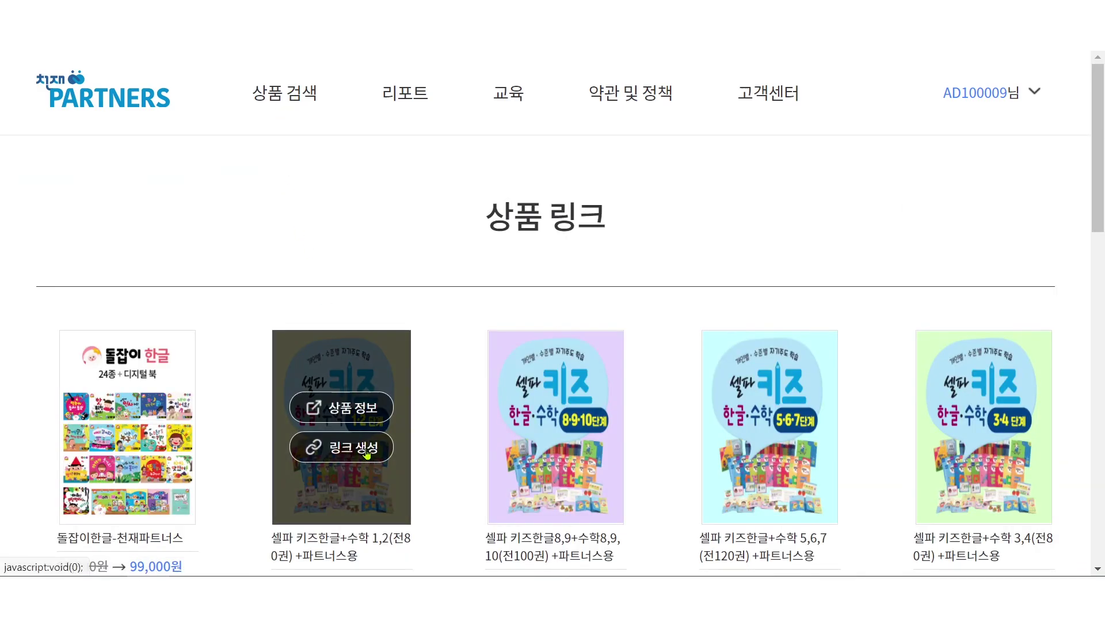
click(366, 455)
click(705, 391)
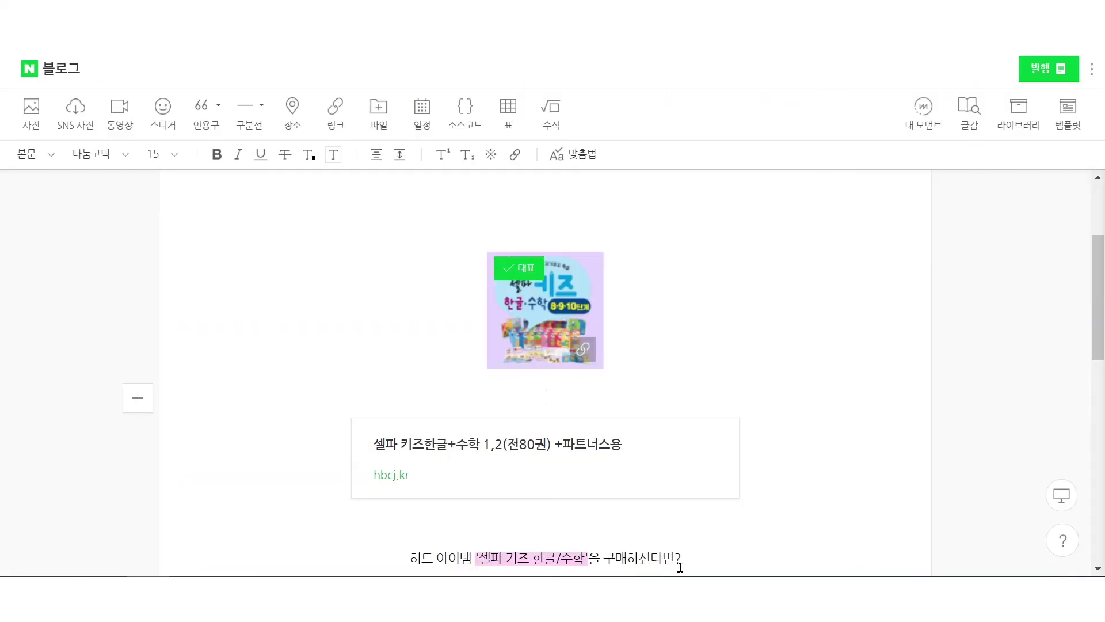
- Paste the short URL under the blog image, link the image, then paste it into Instagram's 웹사이트 field
key(ctrl+v)
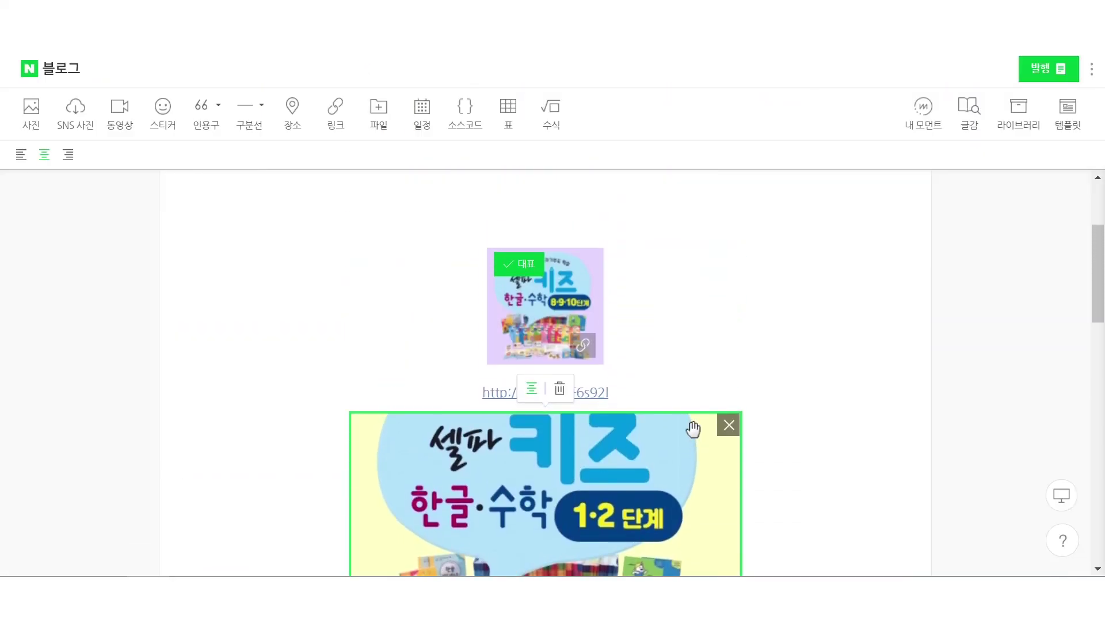
click(555, 332)
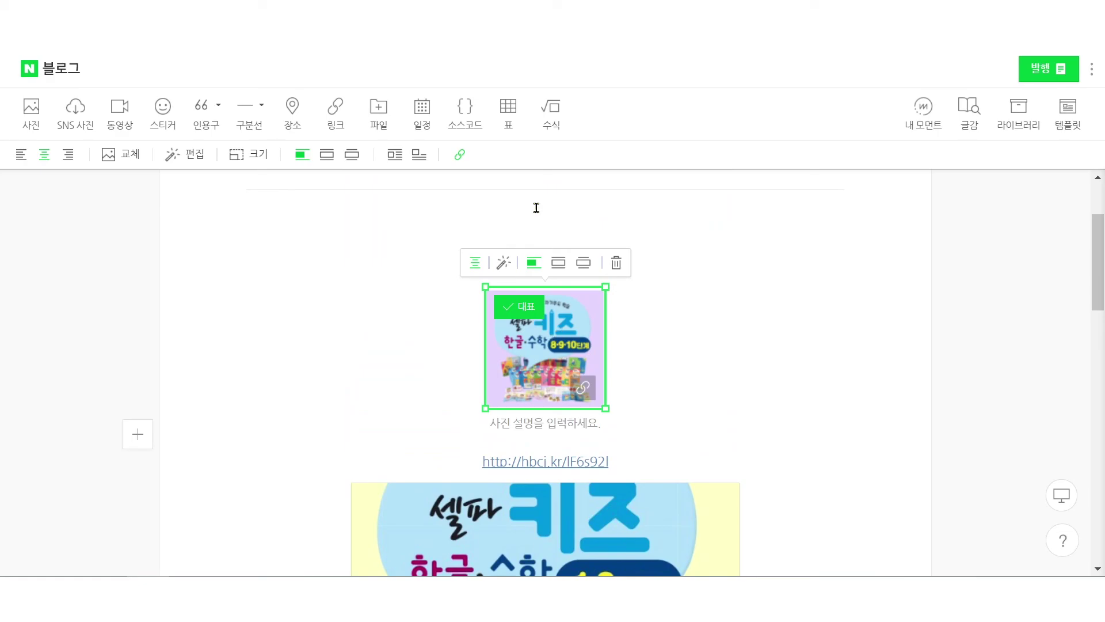
click(459, 154)
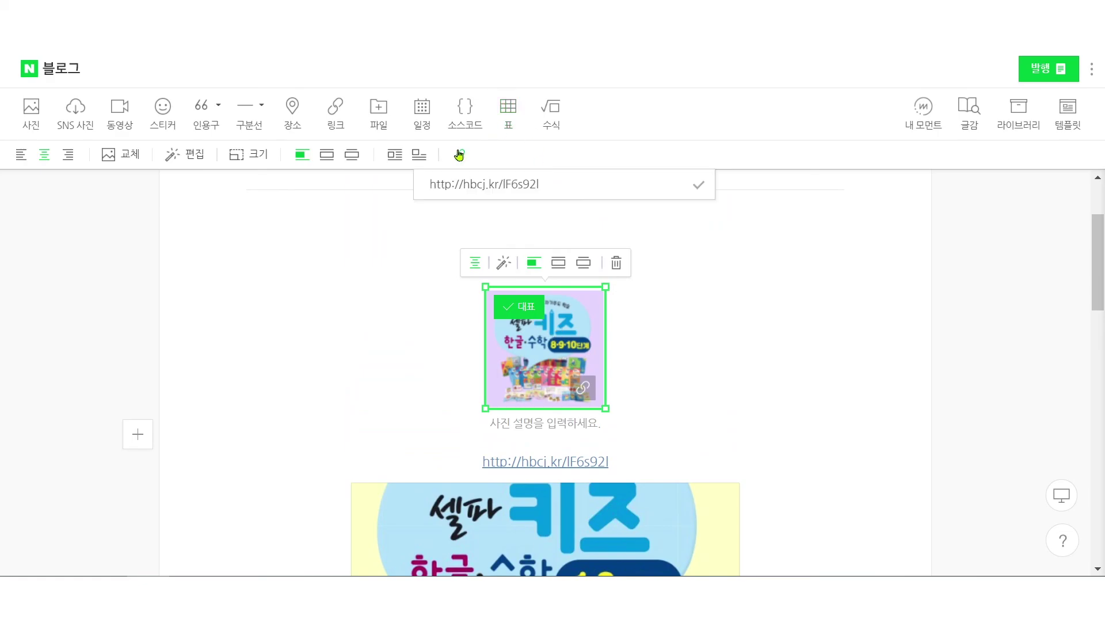
triple_click(492, 183)
click(701, 187)
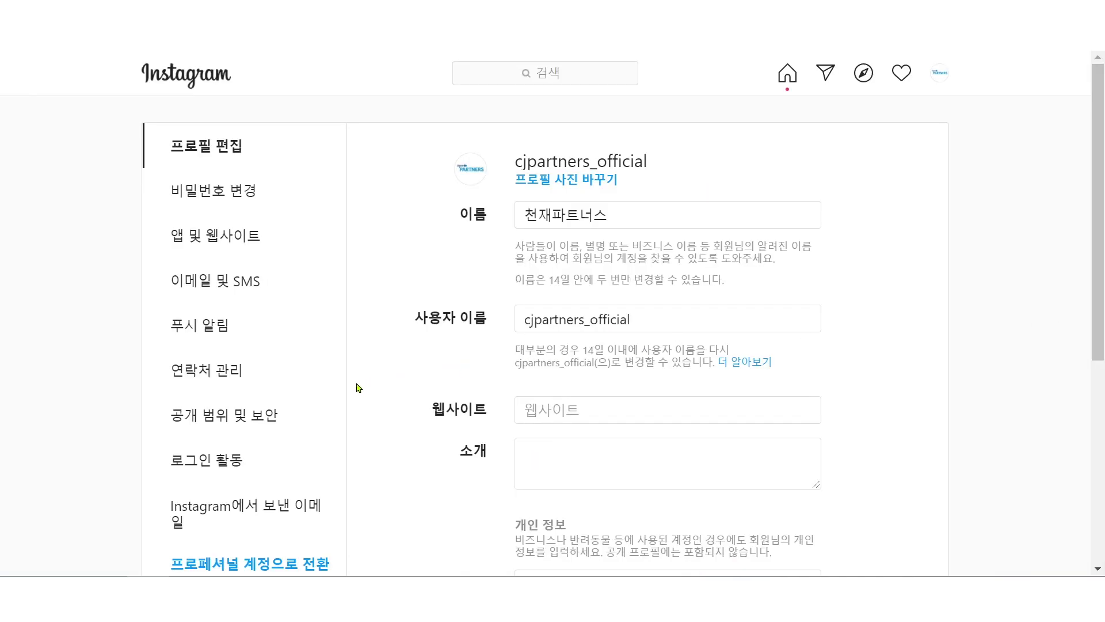
click(569, 411)
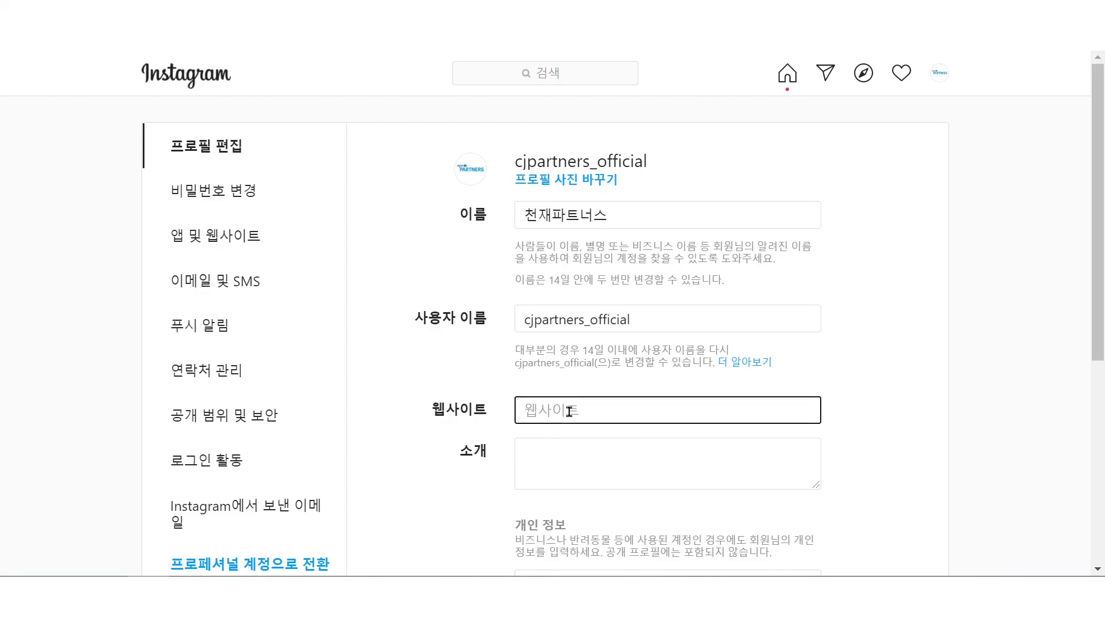
text(http://bbcj.kr/lF6s92l)
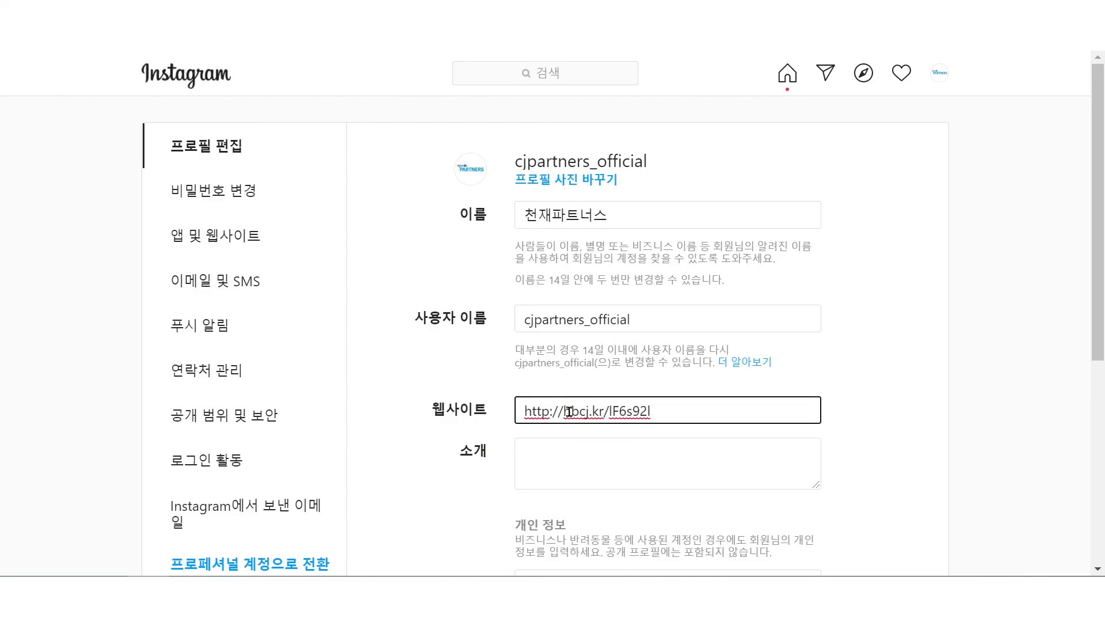